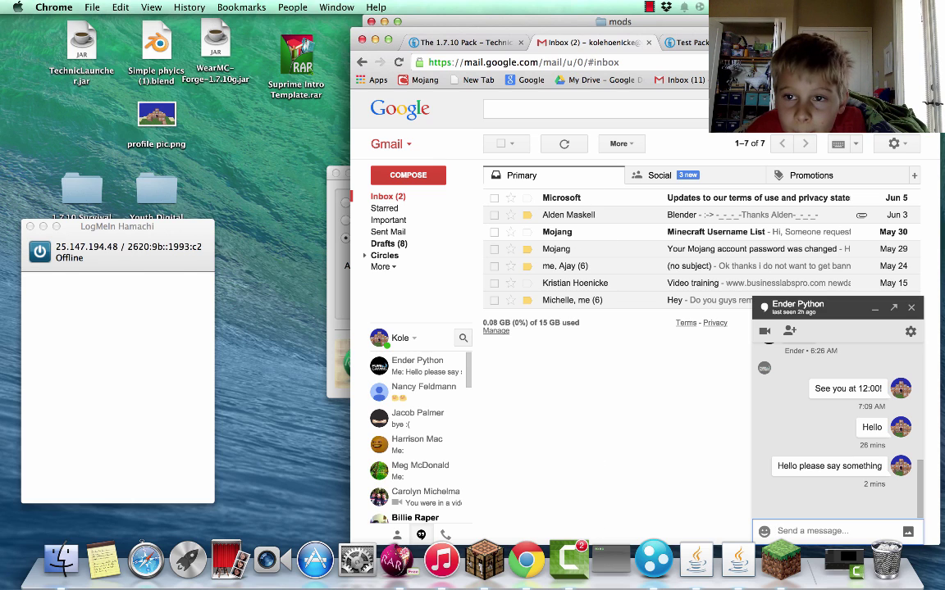
# Step: Switch to the Minecraft 1.8.1 game, take it out of full screen and close it
pyautogui.press('super+t')
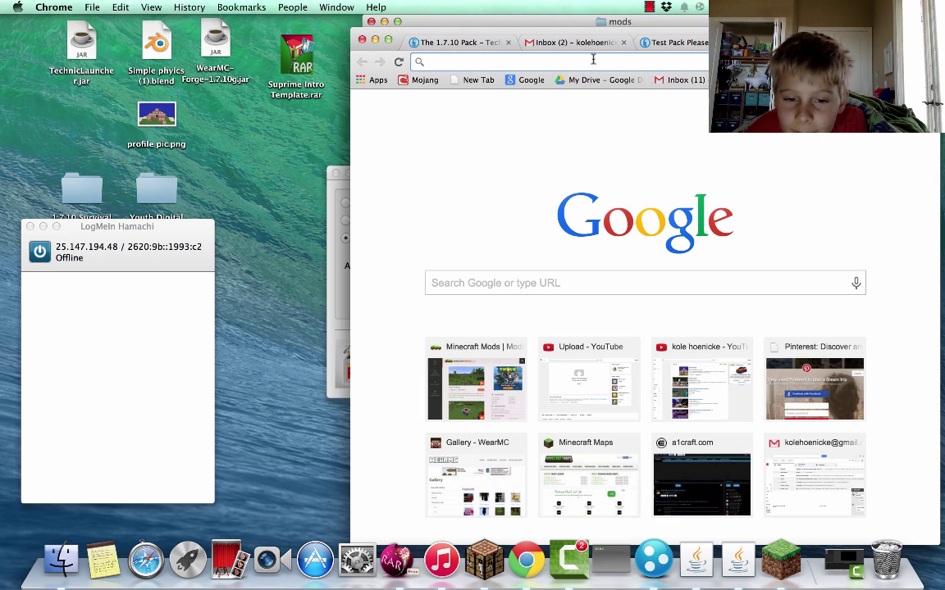
pyautogui.press('super+w')
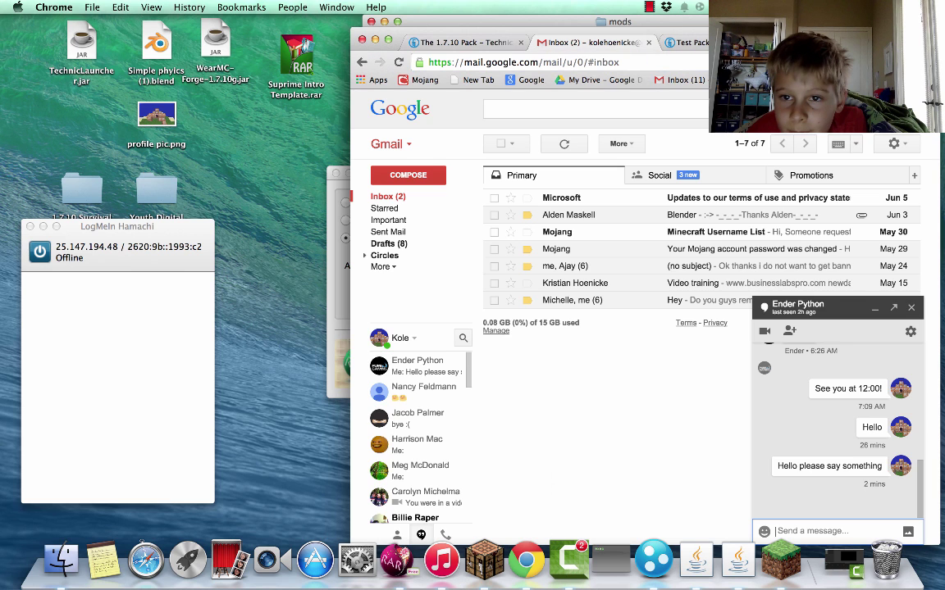
pyautogui.click(484, 560)
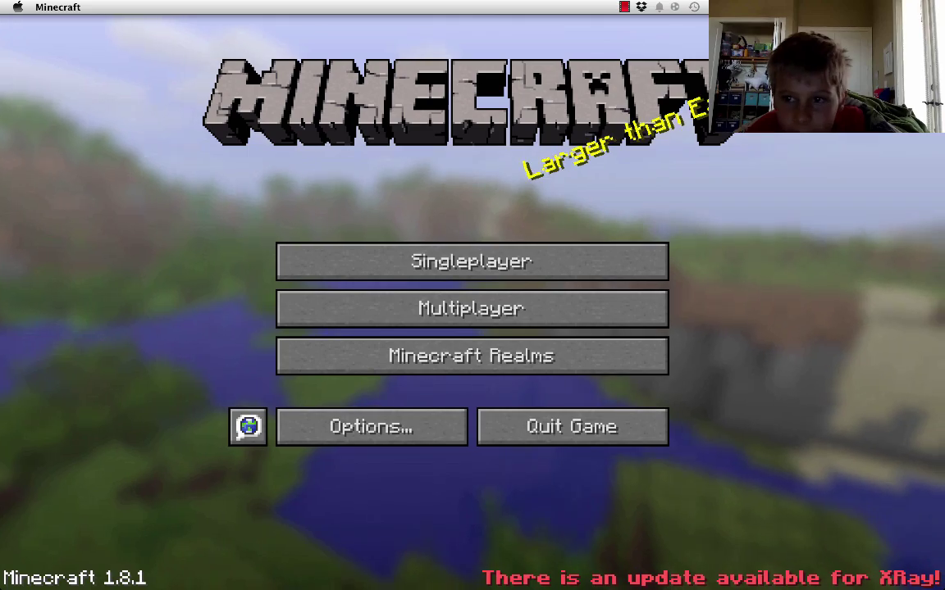
pyautogui.press('ctrl+super+f')
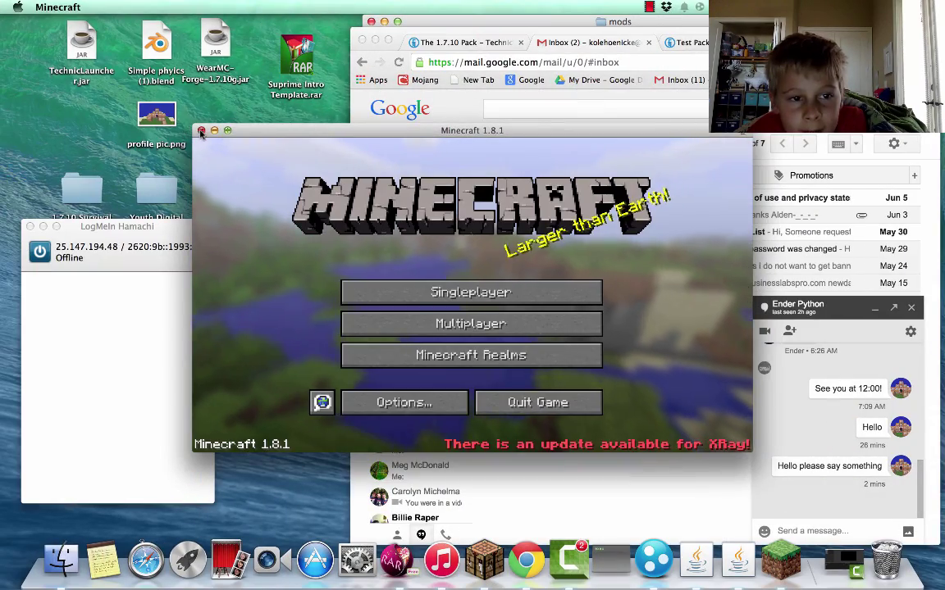
pyautogui.click(201, 131)
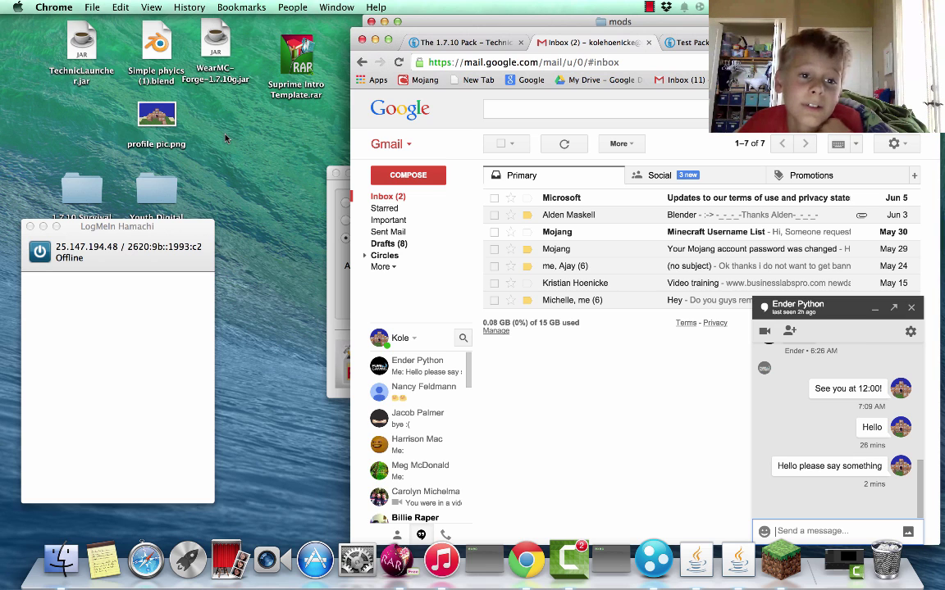
# Step: Clear the desktop around the mods folder window by repositioning WearMC-Forge-1.7.10g.jar, minimizing the browser and closing the RAR extractor window
pyautogui.moveTo(215, 59); pyautogui.dragTo(247, 175)
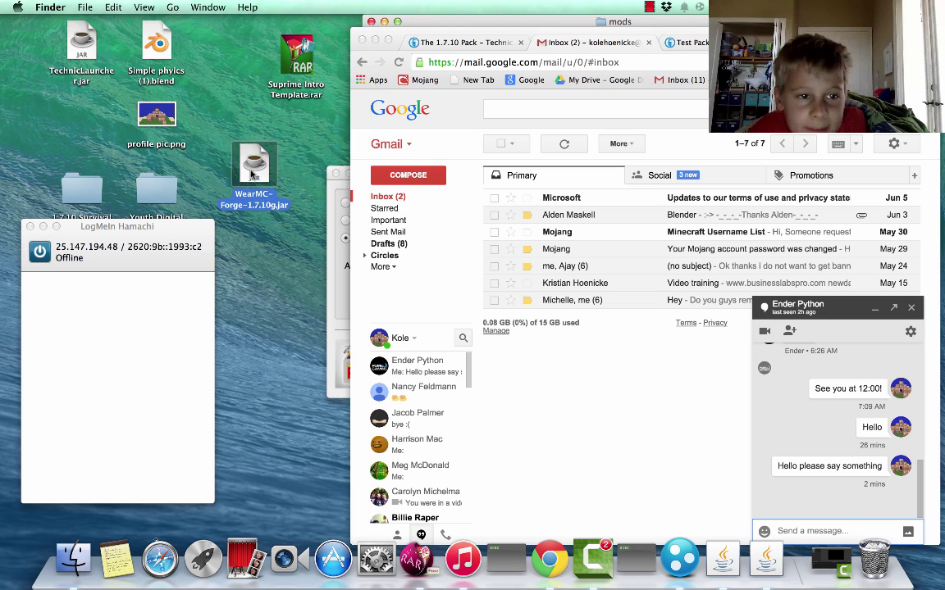
pyautogui.click(375, 39)
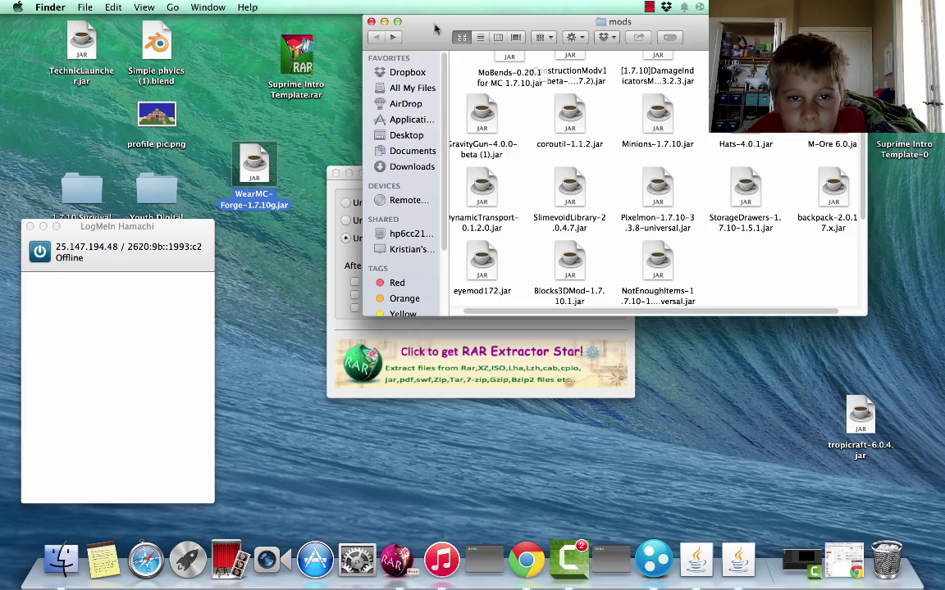
pyautogui.moveTo(435, 29); pyautogui.dragTo(420, 121)
pyautogui.click(335, 173)
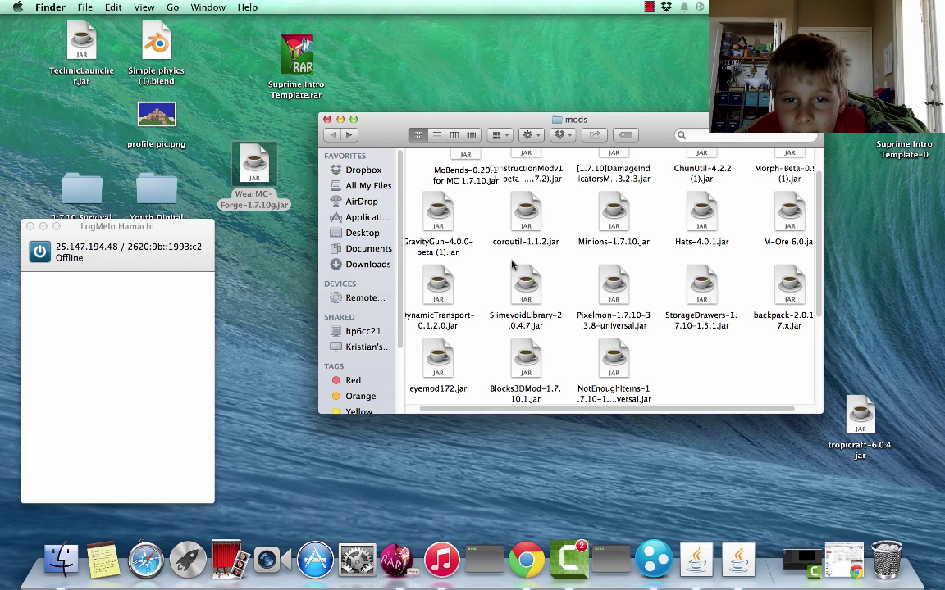
# Step: Move twilightforest-1.7.10-2.3.7.jar and Waypoint-Seeker-Mod-1.7.2.jar out of the mods folder onto the desktop
pyautogui.scroll(2, 511, 264)
pyautogui.scroll(-1, 510, 275)
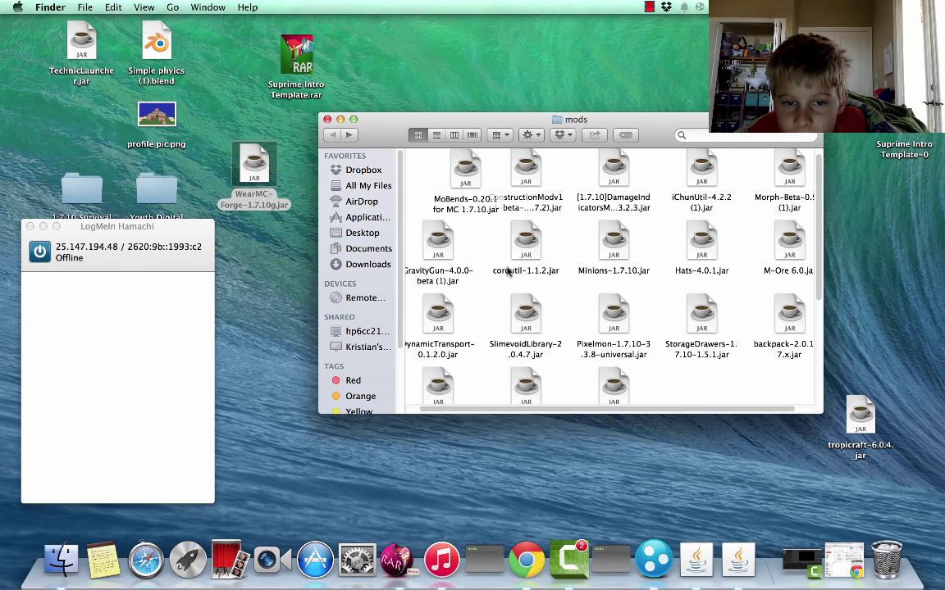
pyautogui.scroll(-5, 451, 180)
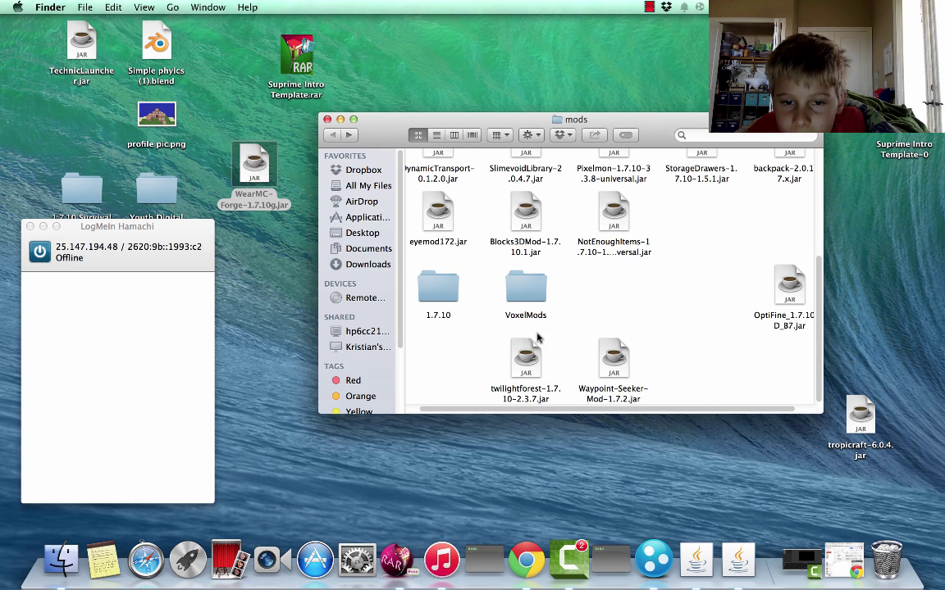
pyautogui.moveTo(498, 392); pyautogui.dragTo(479, 390)
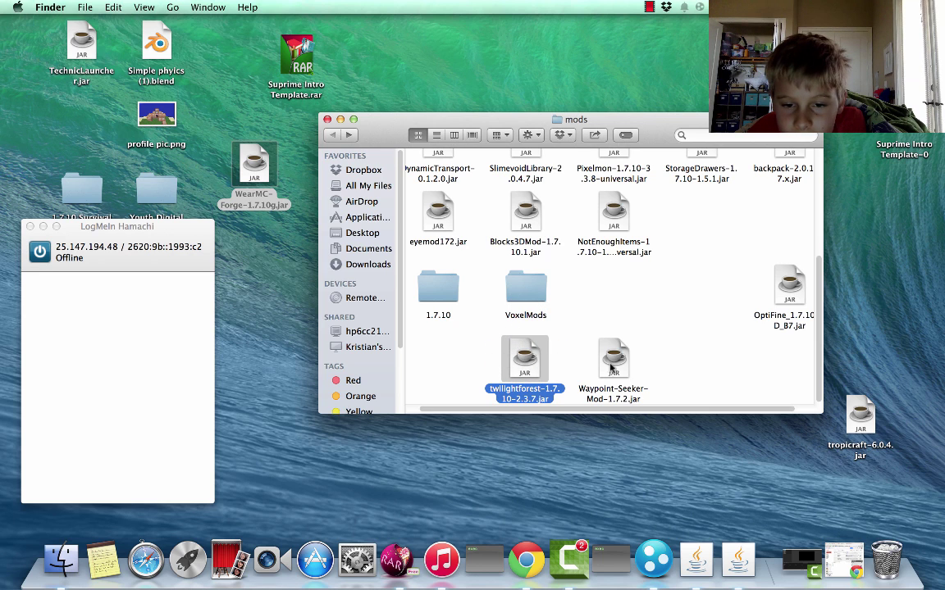
pyautogui.rightClick(636, 369)
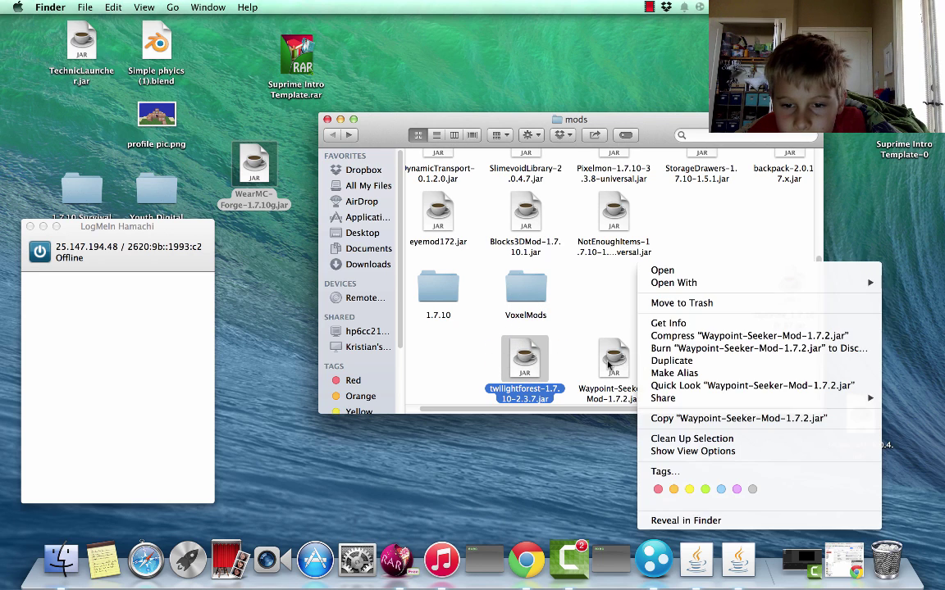
pyautogui.click(588, 335)
pyautogui.rightClick(639, 360)
pyautogui.click(612, 359)
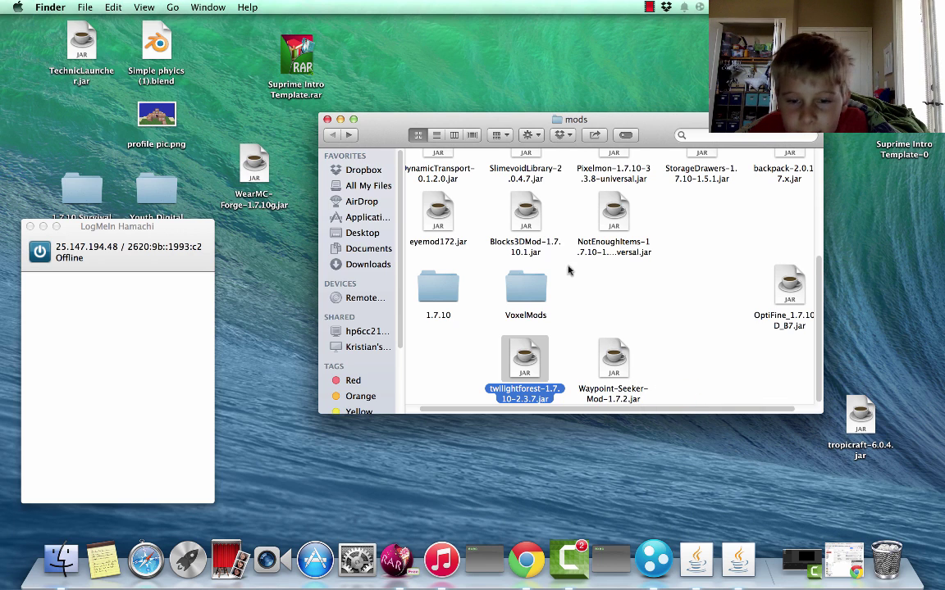
pyautogui.moveTo(525, 356); pyautogui.dragTo(927, 136)
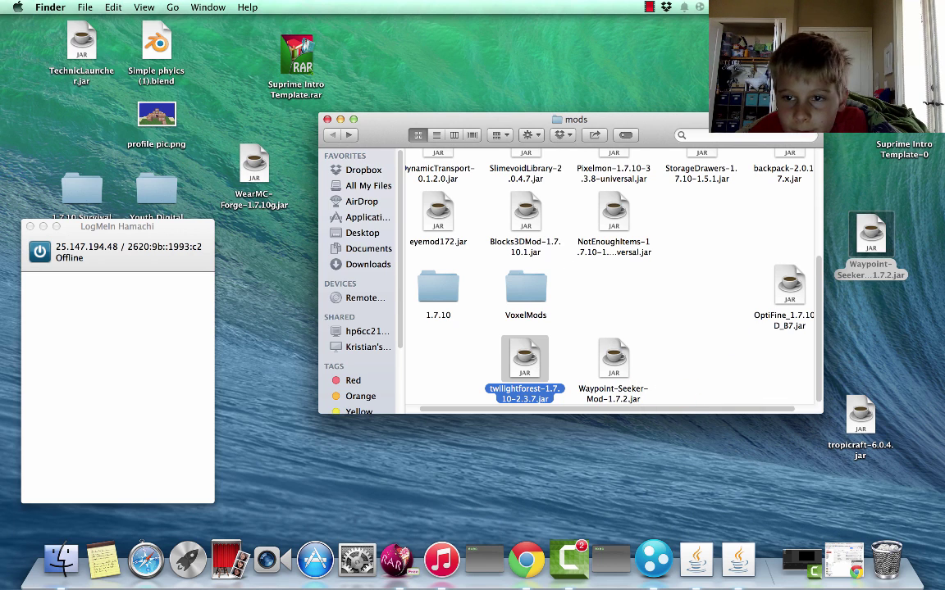
# Step: Move the Pixelmon jar onto the desktop and back, and return the Twilight Forest and Waypoint Seeker jars to the mods folder
pyautogui.scroll(3, 621, 227)
pyautogui.moveTo(620, 226); pyautogui.dragTo(666, 66)
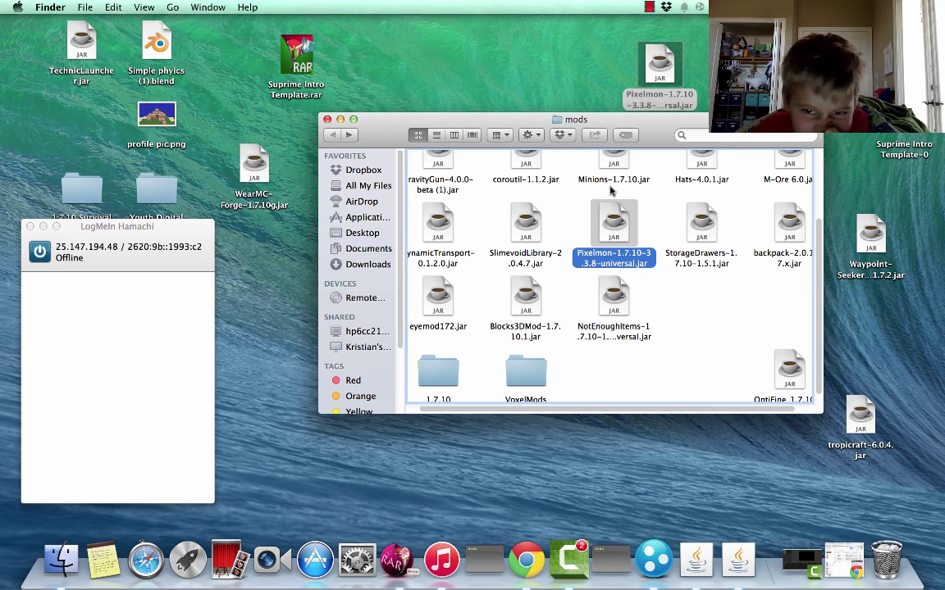
pyautogui.moveTo(654, 78); pyautogui.dragTo(679, 312)
pyautogui.moveTo(754, 82); pyautogui.dragTo(616, 218)
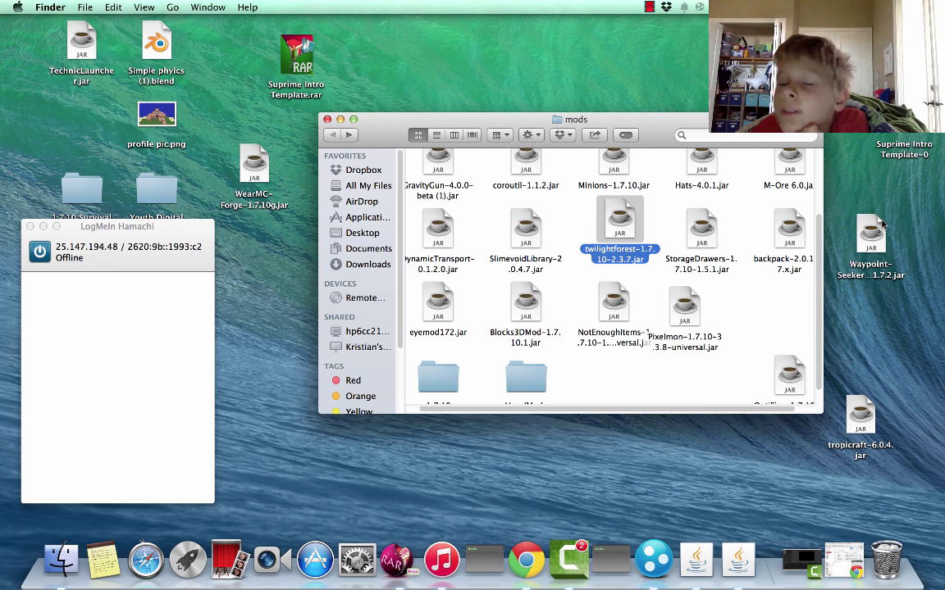
pyautogui.moveTo(876, 226); pyautogui.dragTo(754, 295)
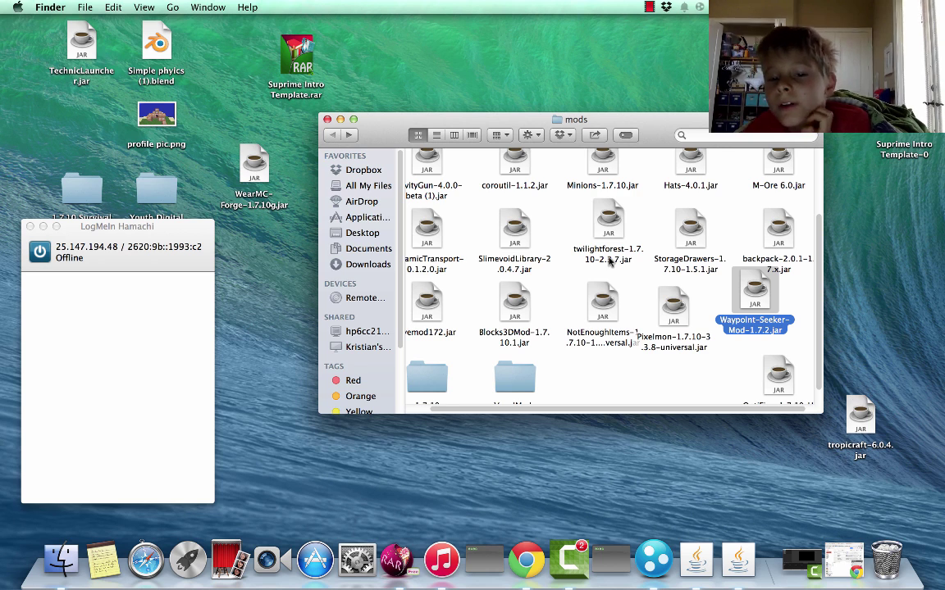
# Step: Move the MoBends-0.20.1 for MC 1.7.10.jar file from the mods folder to the desktop
pyautogui.scroll(-1, 558, 262)
pyautogui.scroll(-1, 609, 259)
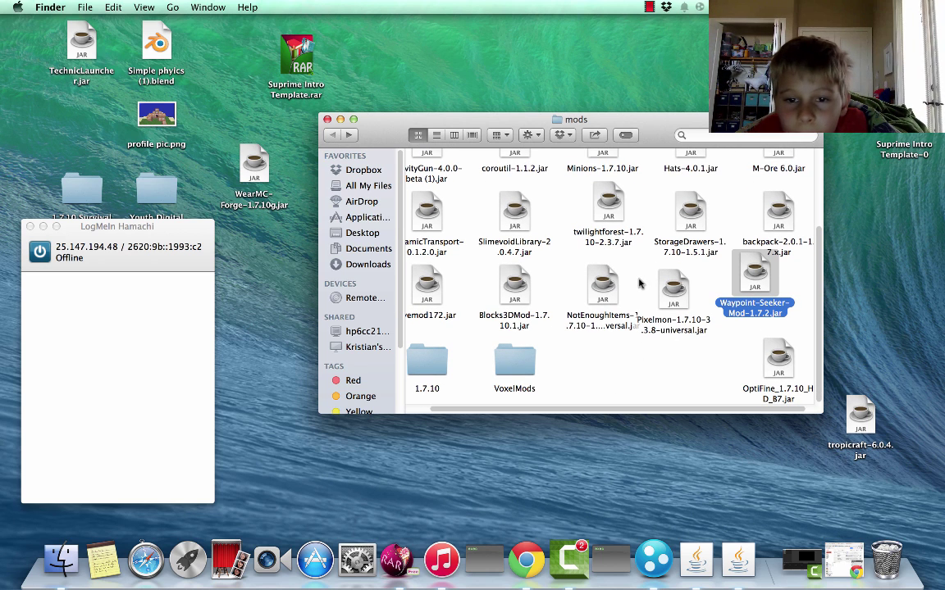
pyautogui.scroll(2, 640, 284)
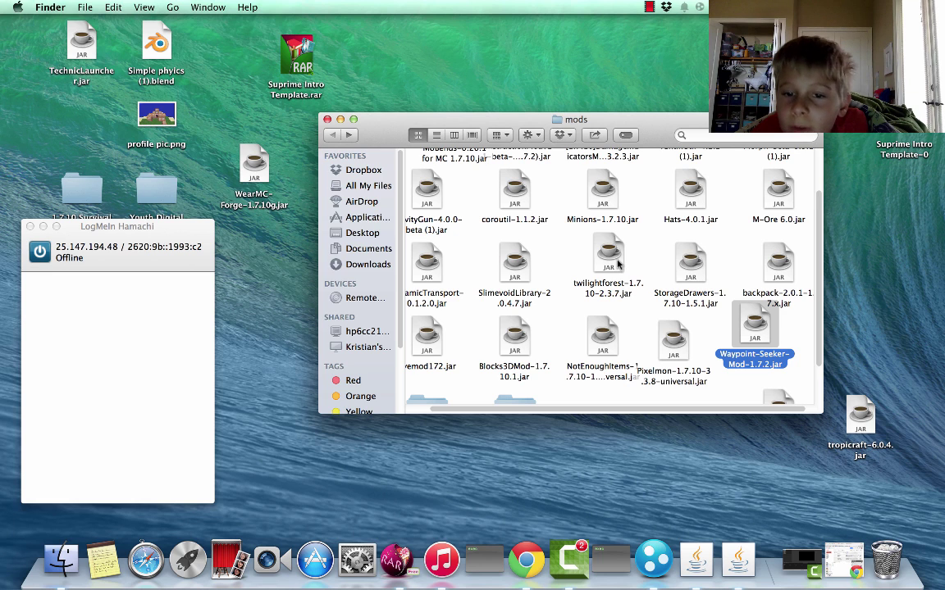
pyautogui.scroll(3, 617, 263)
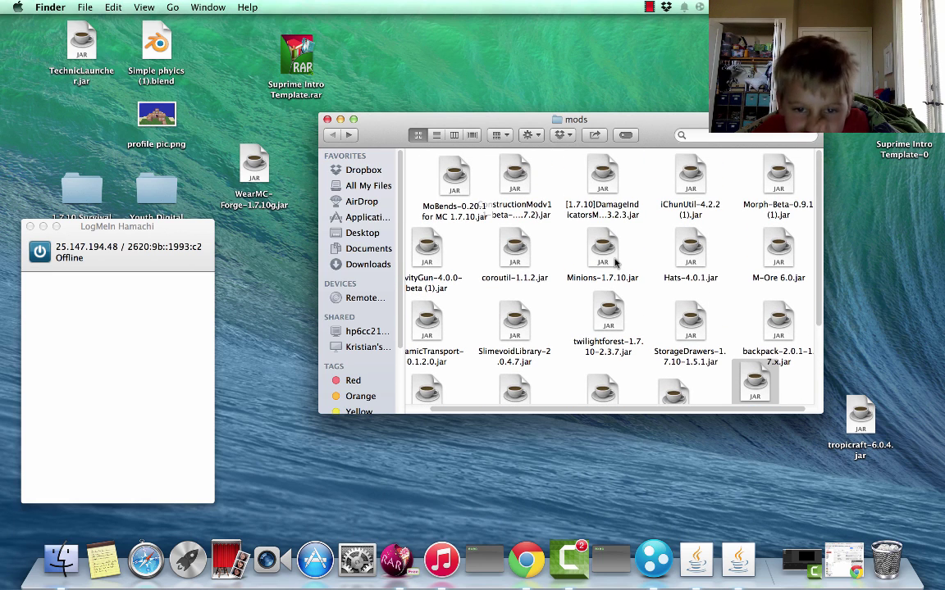
pyautogui.click(444, 187)
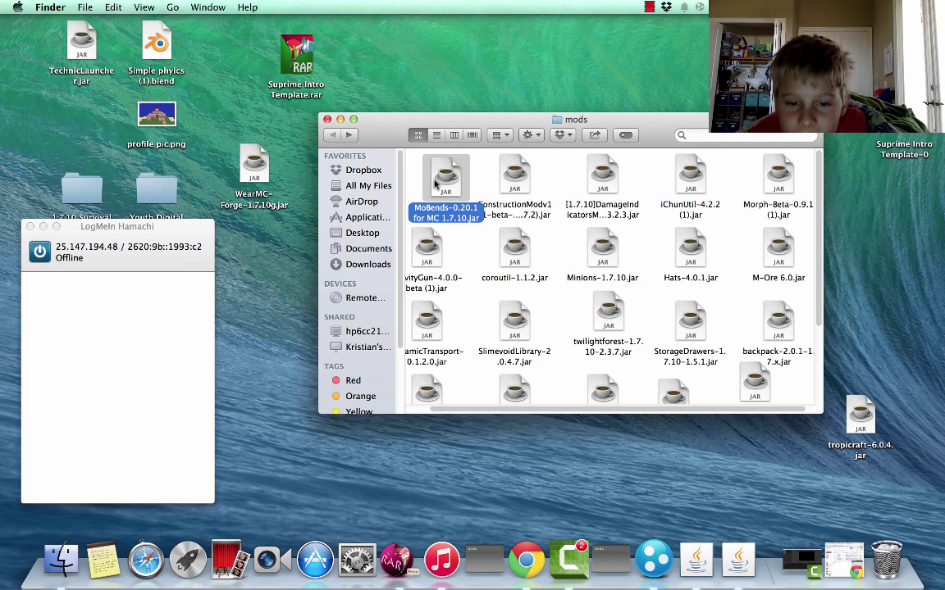
pyautogui.moveTo(440, 195); pyautogui.dragTo(376, 63)
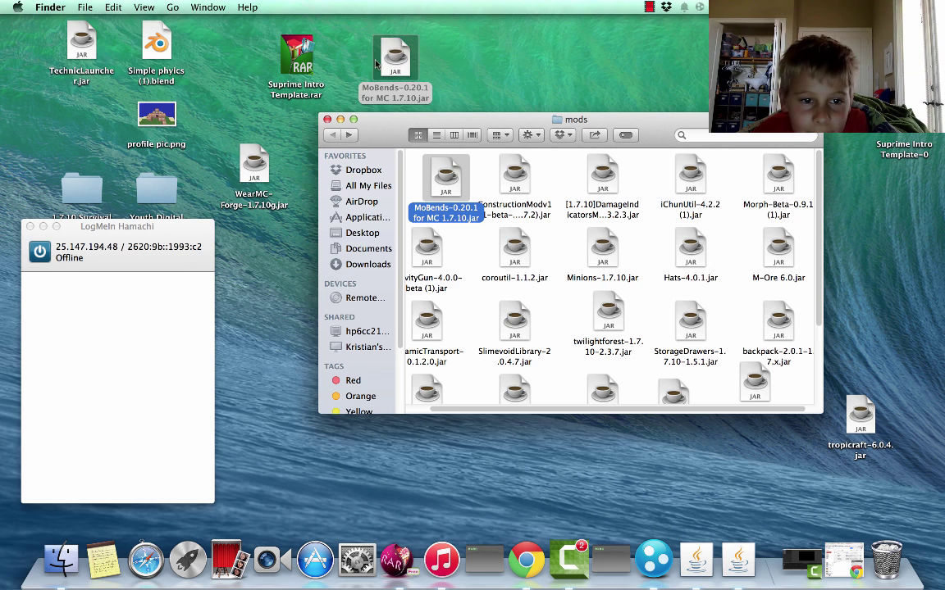
pyautogui.scroll(-4, 594, 285)
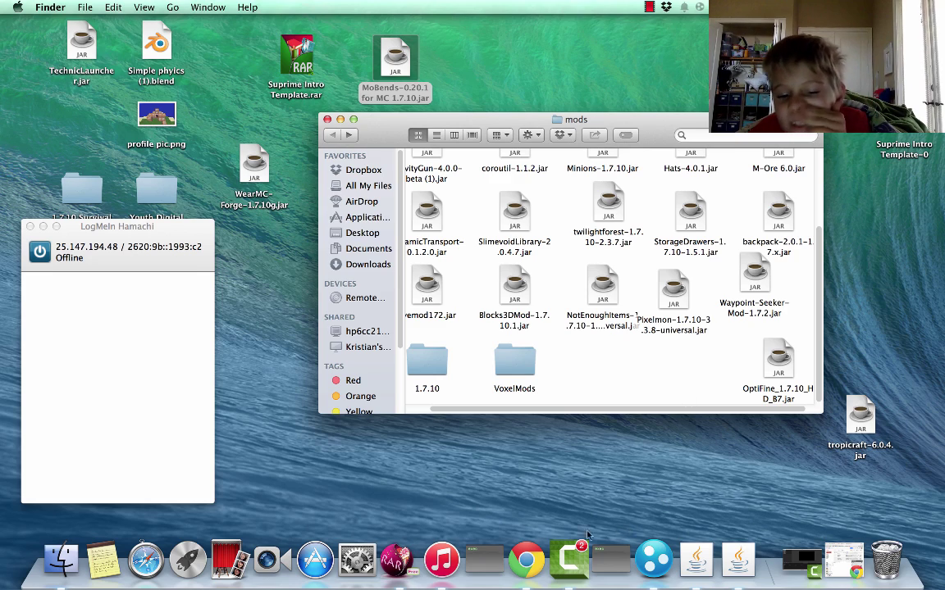
pyautogui.click(532, 565)
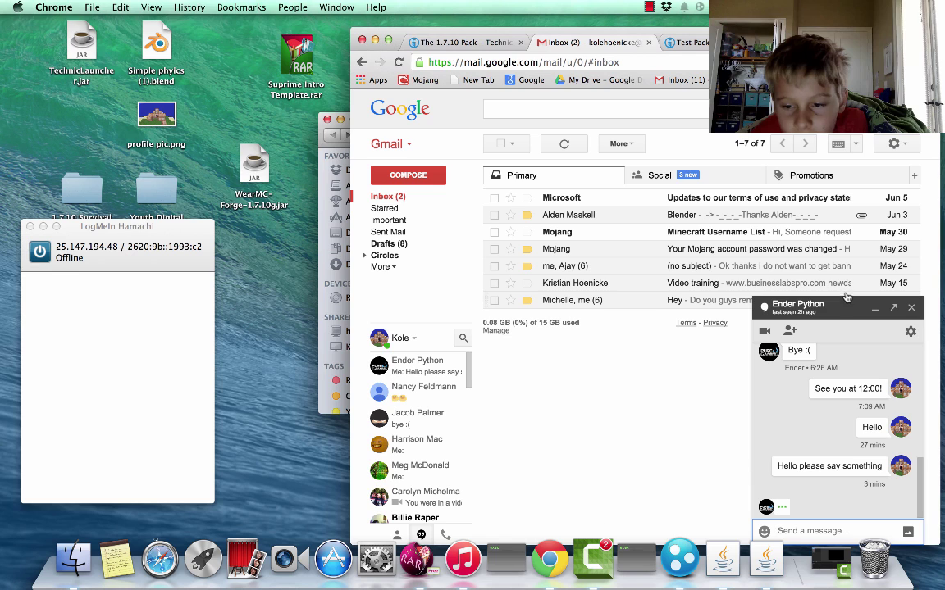
pyautogui.press('super+t')
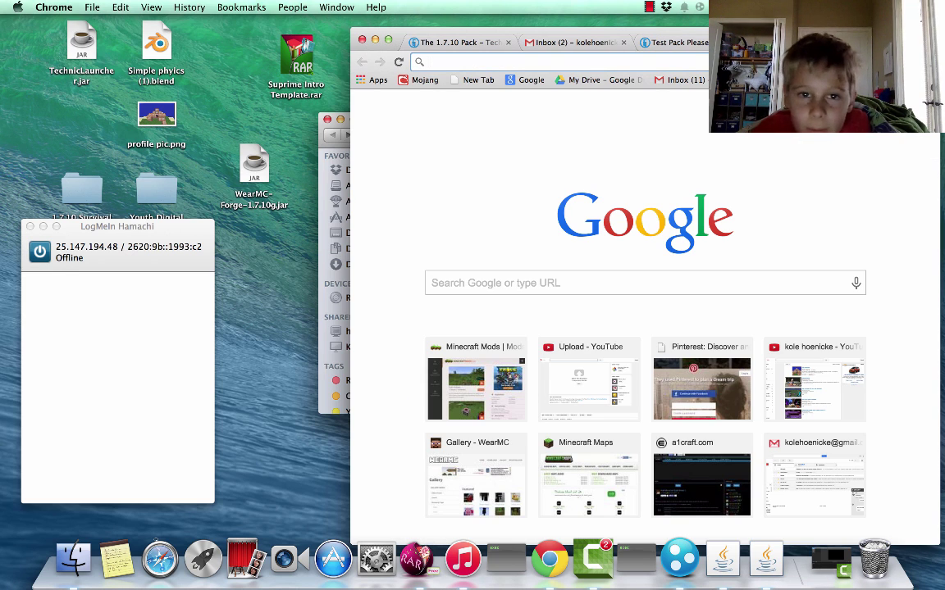
pyautogui.write('www.')
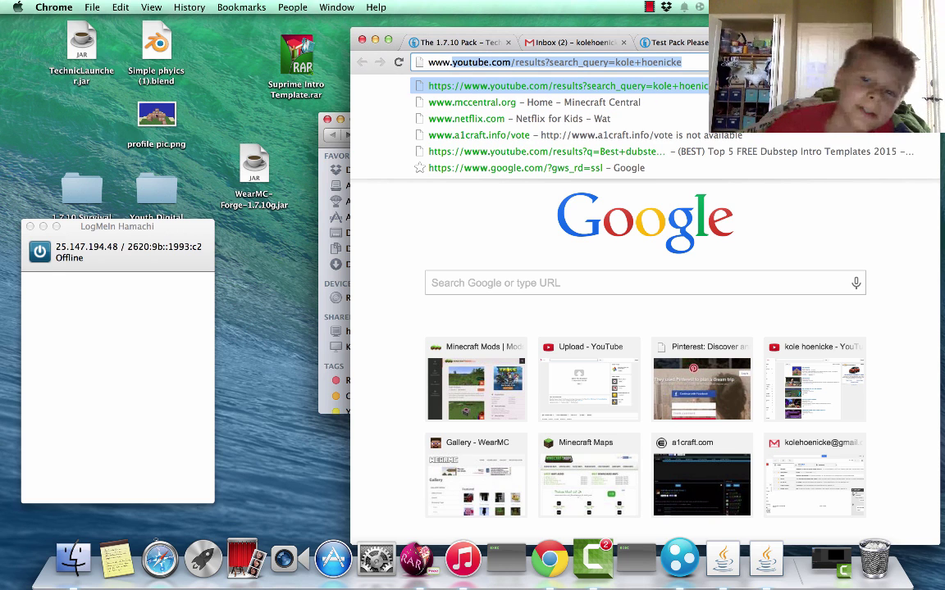
pyautogui.write('wae')
pyautogui.press('BackSpace')
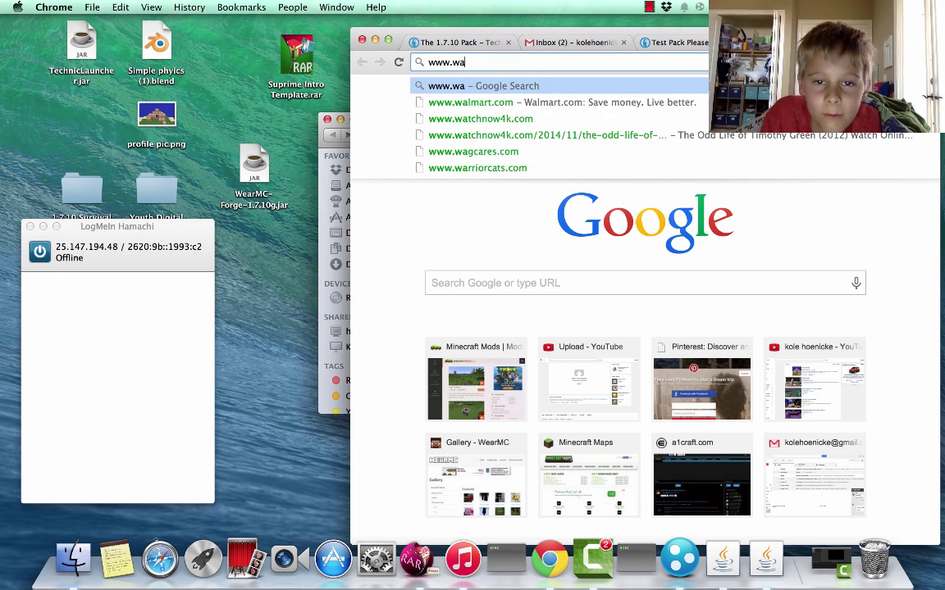
pyautogui.write('ea')
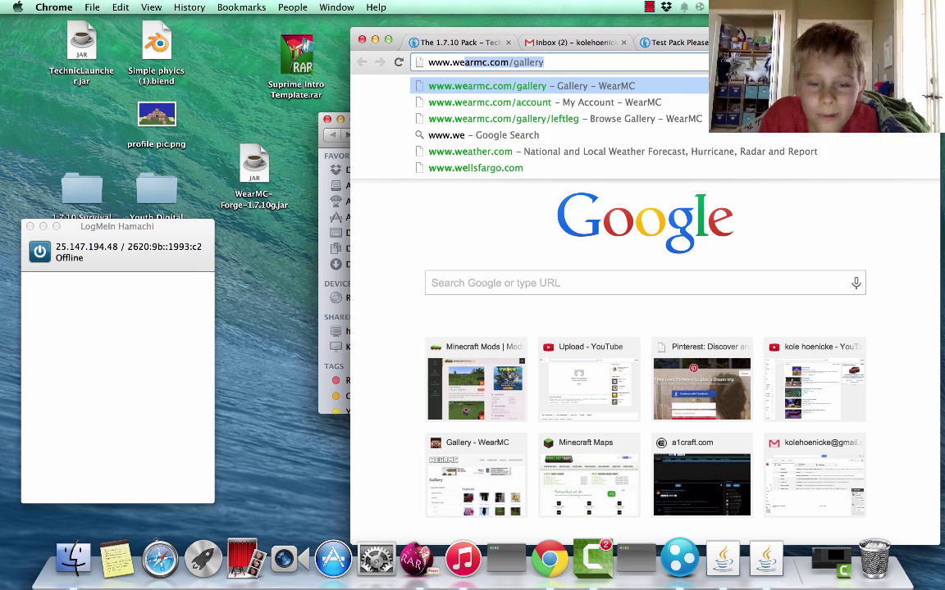
pyautogui.write('r')
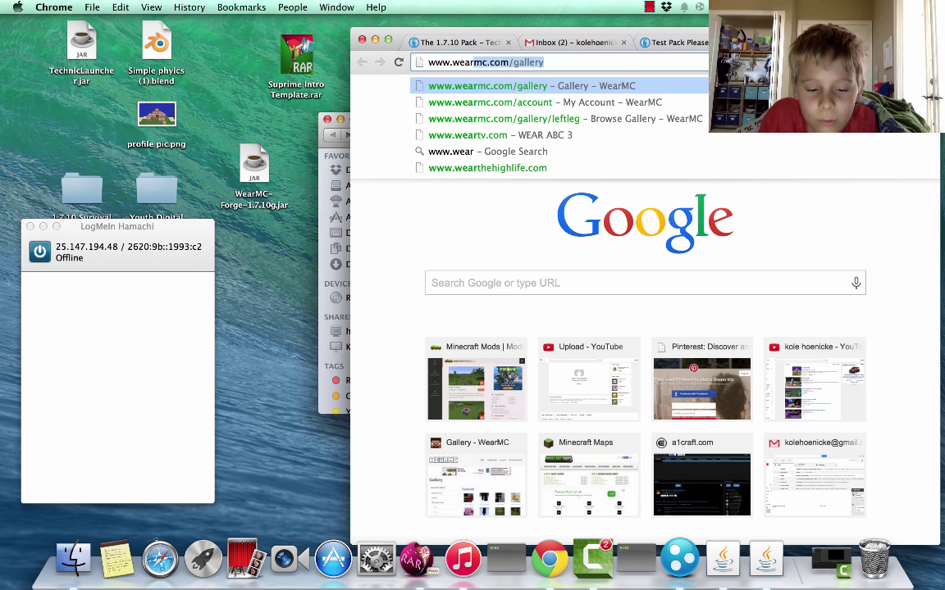
pyautogui.write('mc.com')
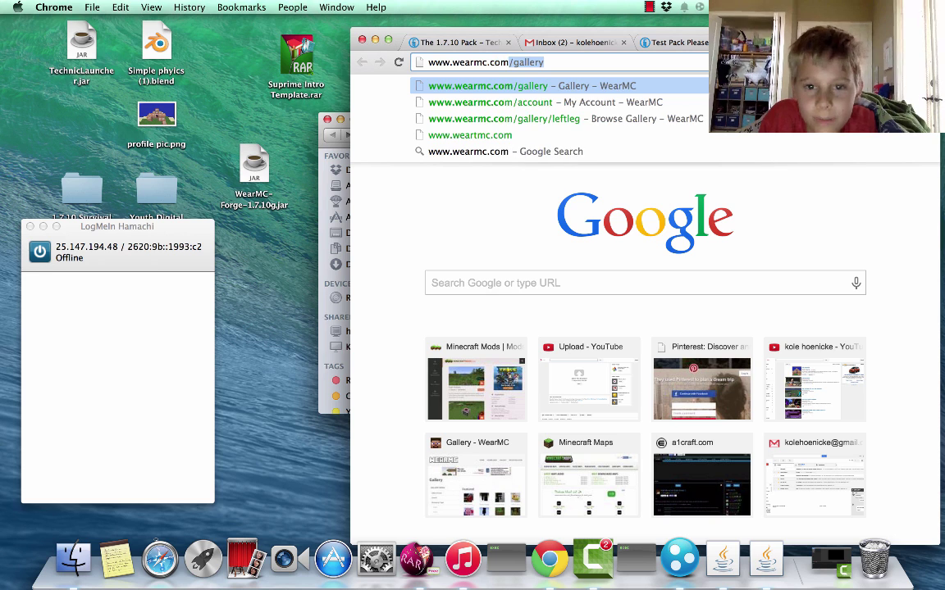
pyautogui.press('Return')
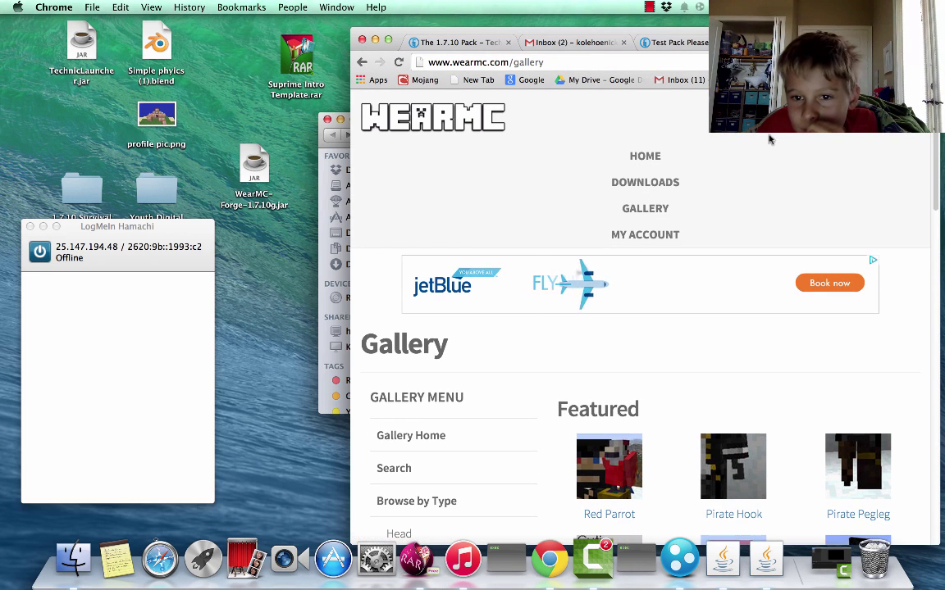
# Step: Open the WearMC home page and look over its welcome text and mod download option
pyautogui.click(684, 159)
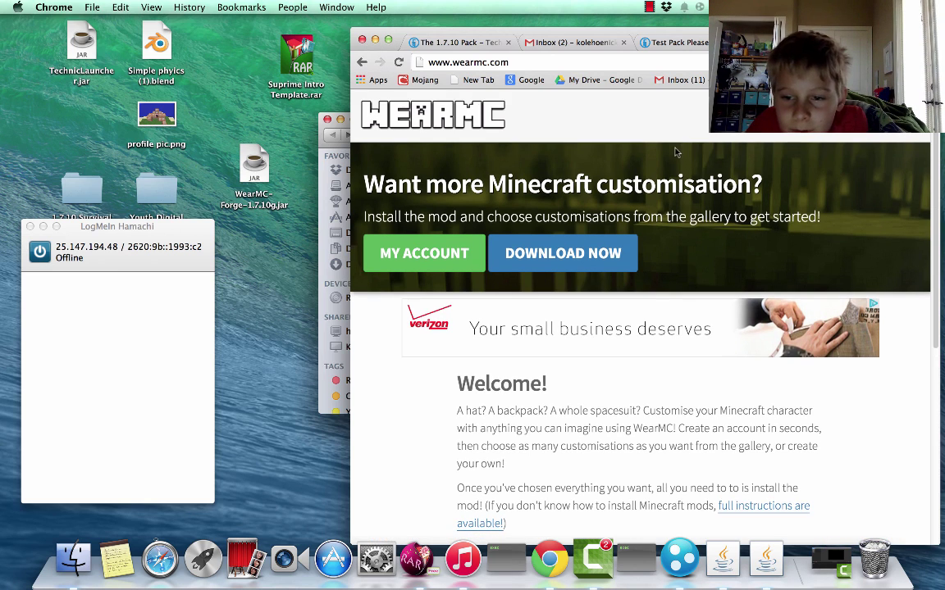
pyautogui.scroll(-3, 677, 152)
pyautogui.scroll(3, 626, 189)
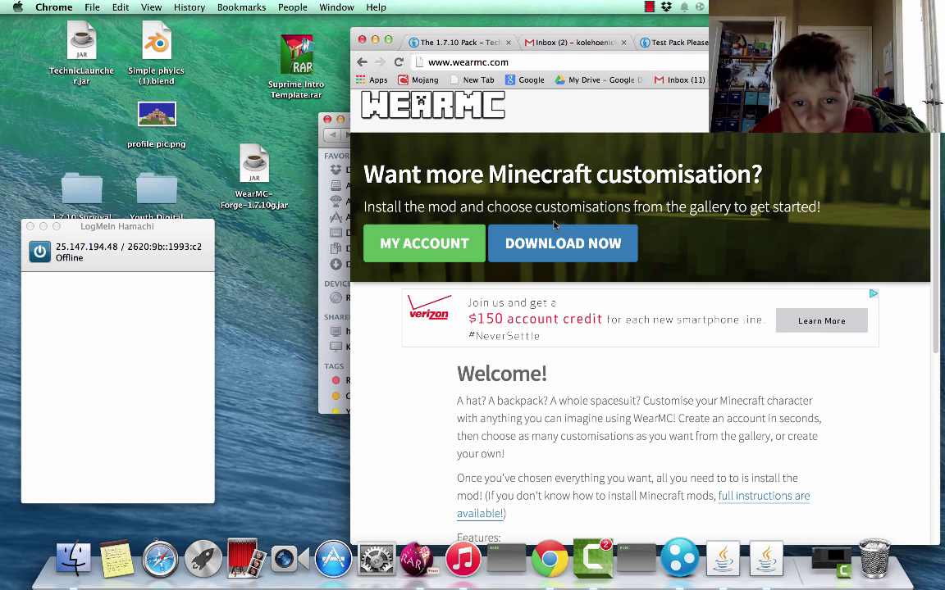
pyautogui.scroll(-5, 554, 225)
pyautogui.scroll(5, 554, 223)
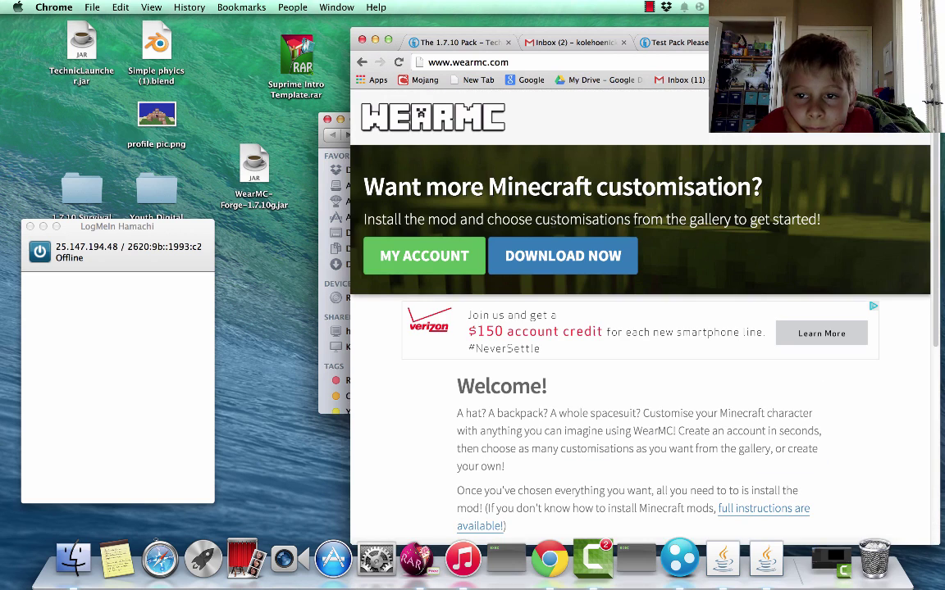
pyautogui.click(902, 127)
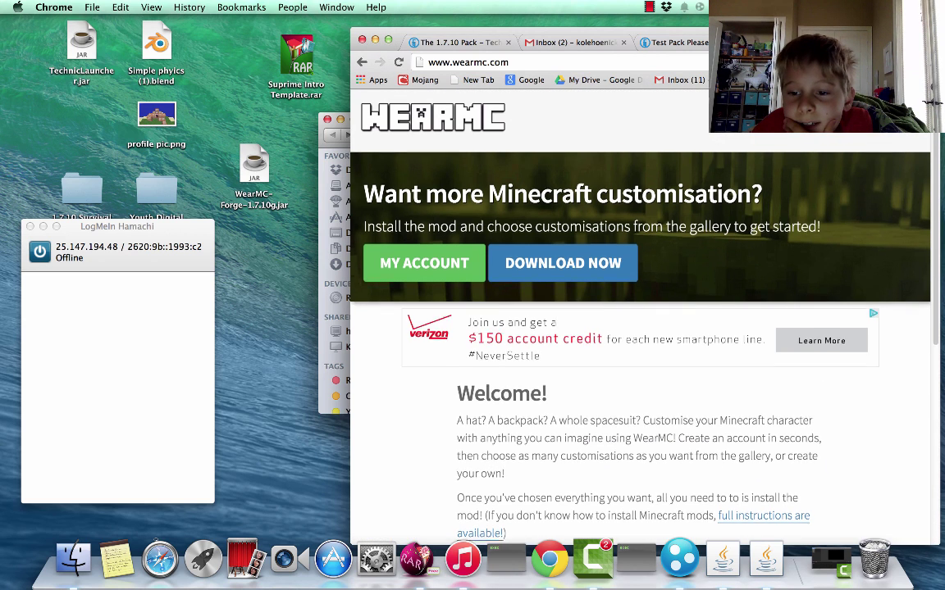
# Step: Open the WearMC My Account page and look through the customisations added to the head, torso and arms
pyautogui.click(651, 236)
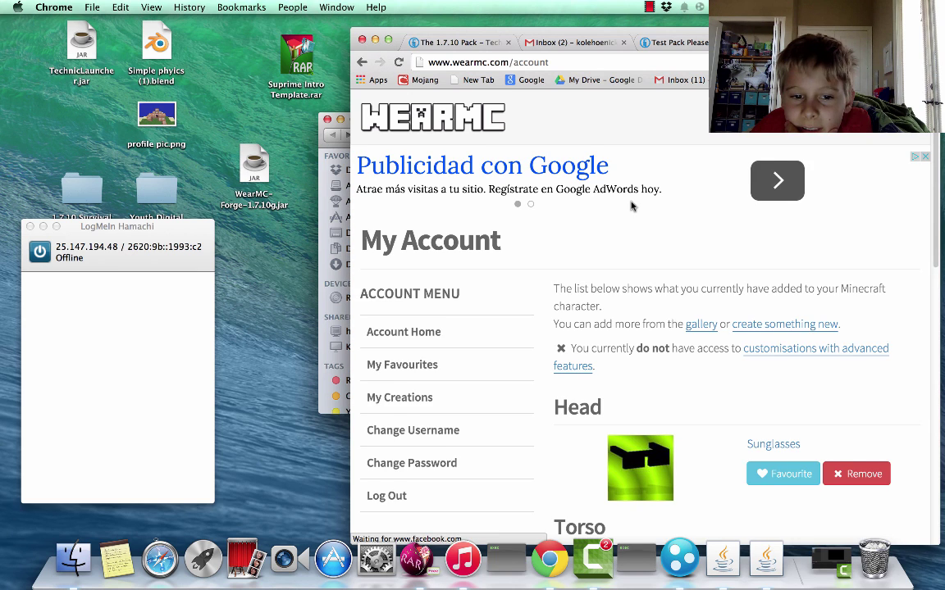
pyautogui.scroll(-1, 631, 205)
pyautogui.scroll(-1, 631, 206)
pyautogui.scroll(-4, 631, 205)
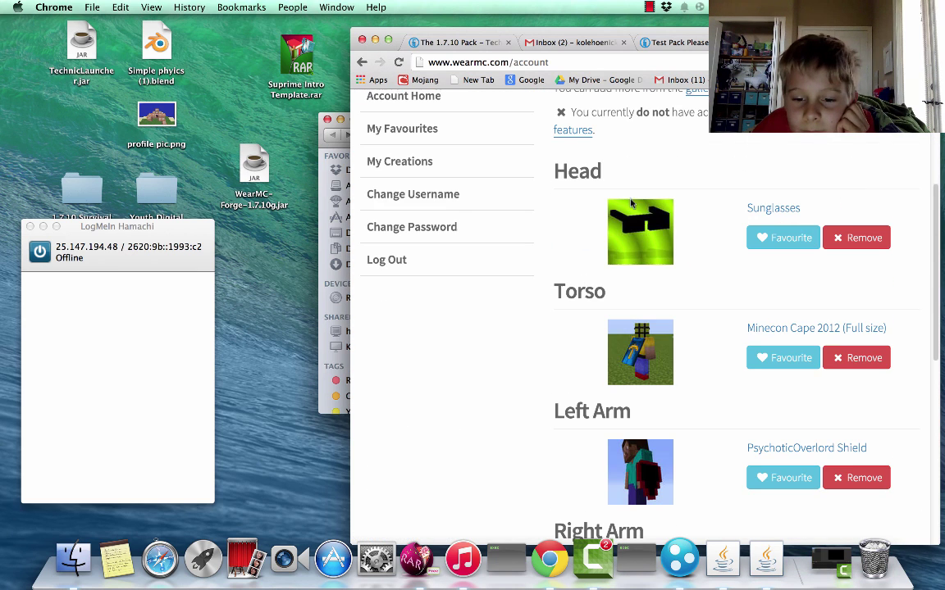
pyautogui.scroll(-8, 579, 273)
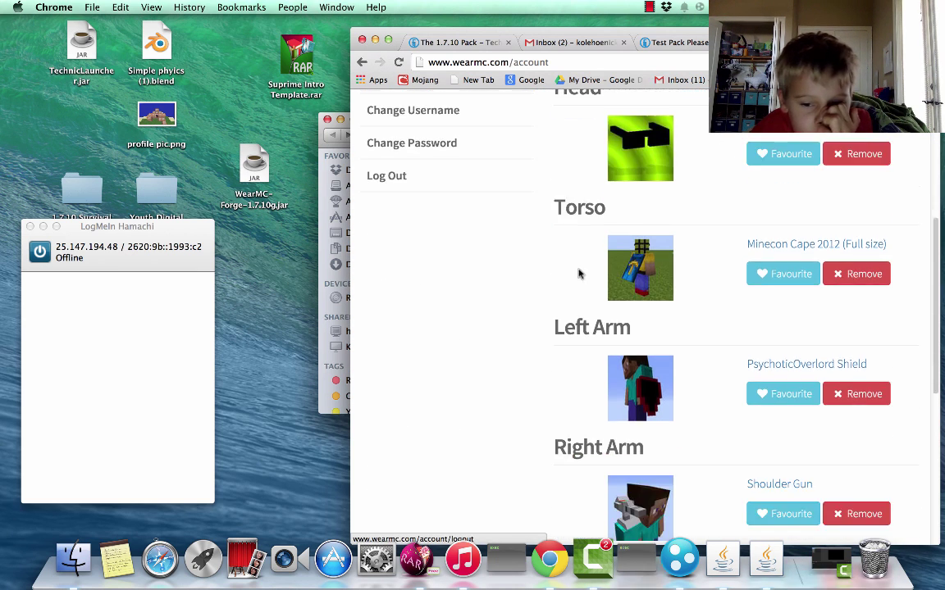
pyautogui.scroll(-3, 578, 274)
pyautogui.scroll(15, 573, 265)
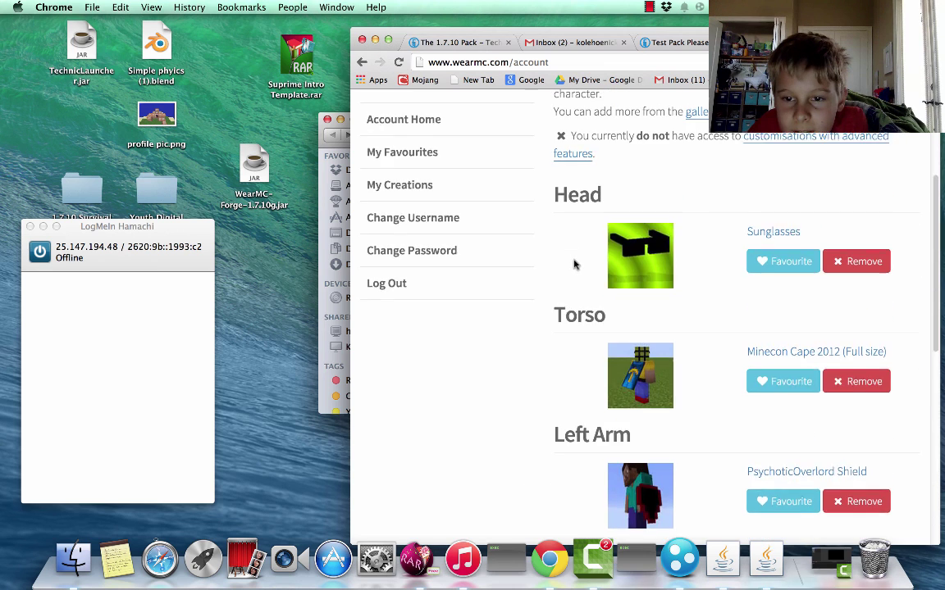
# Step: Open the WearMC Downloads page to view the mod downloads for Minecraft v1.7.10
pyautogui.click(907, 123)
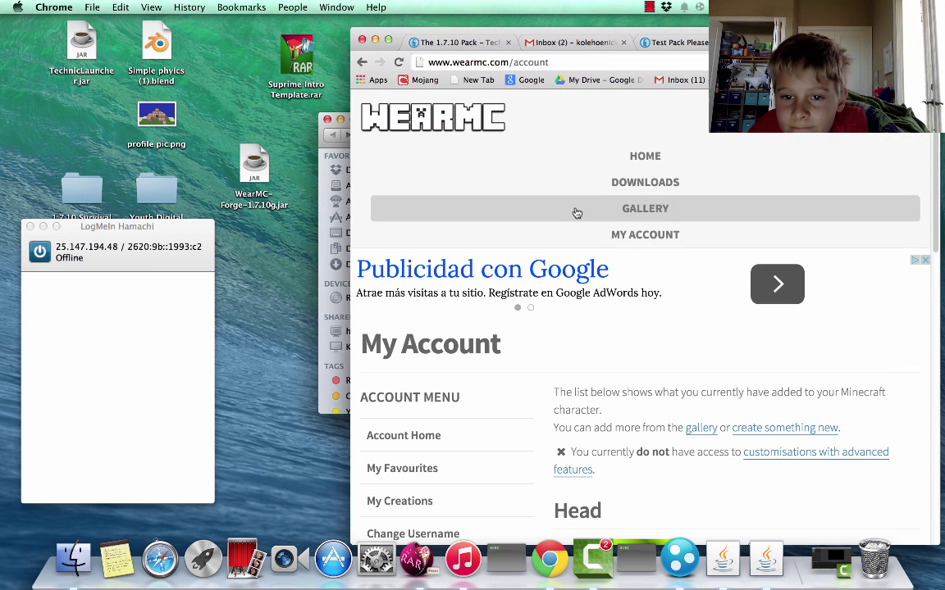
pyautogui.click(650, 182)
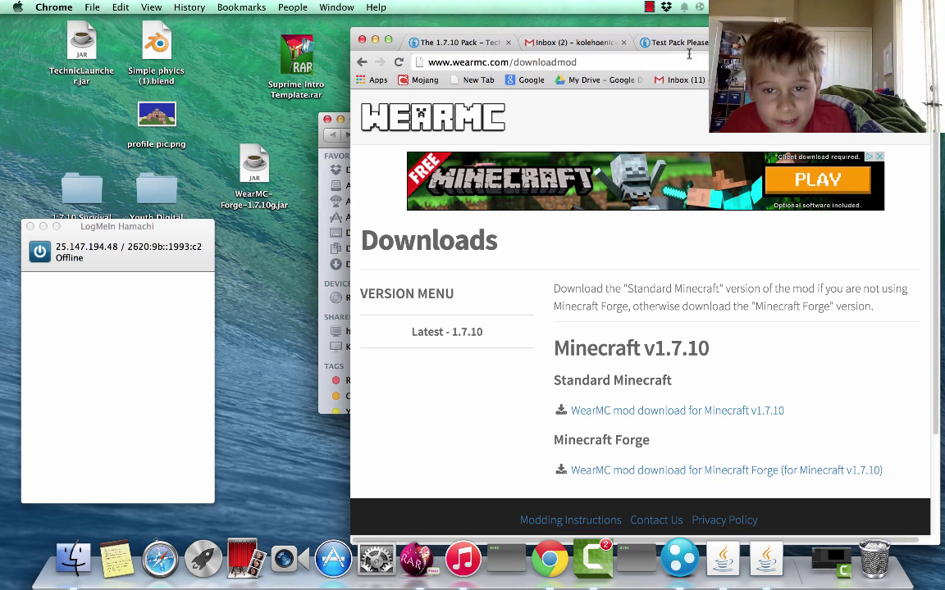
# Step: Open the WearMC gallery and look over its customisations, from the Featured and Most Viewed sections down to the end of the page
pyautogui.click(902, 116)
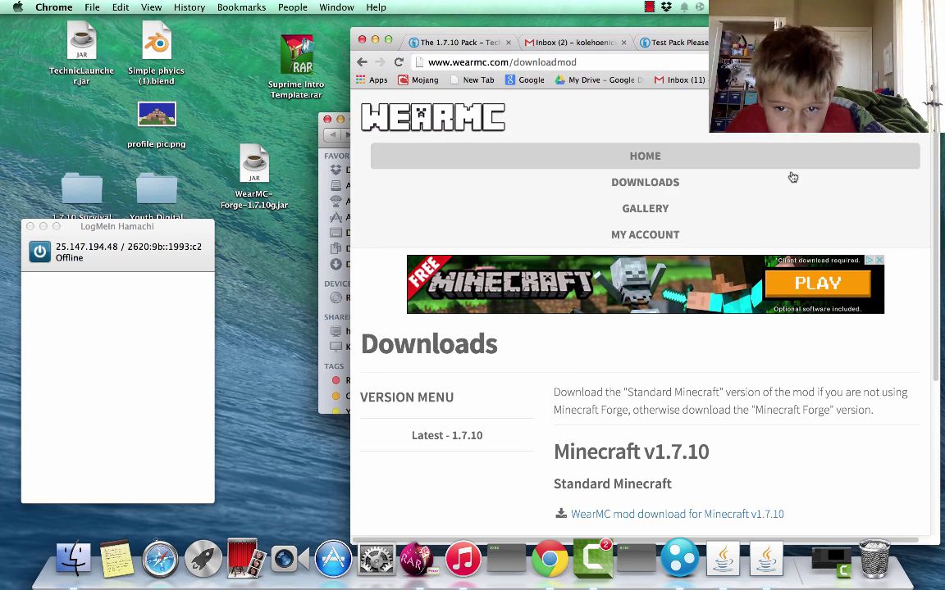
pyautogui.click(643, 209)
pyautogui.scroll(-3, 631, 261)
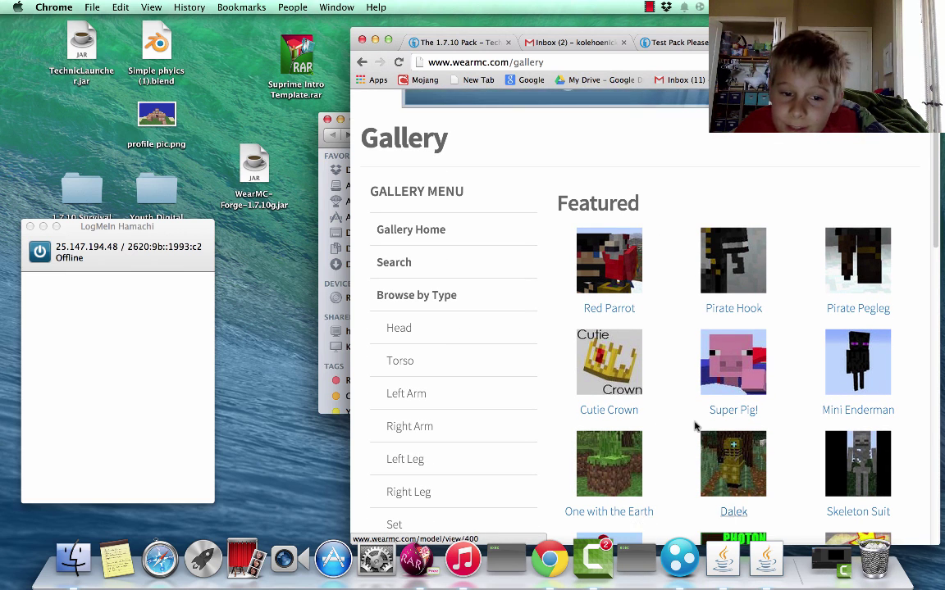
pyautogui.scroll(-4, 758, 439)
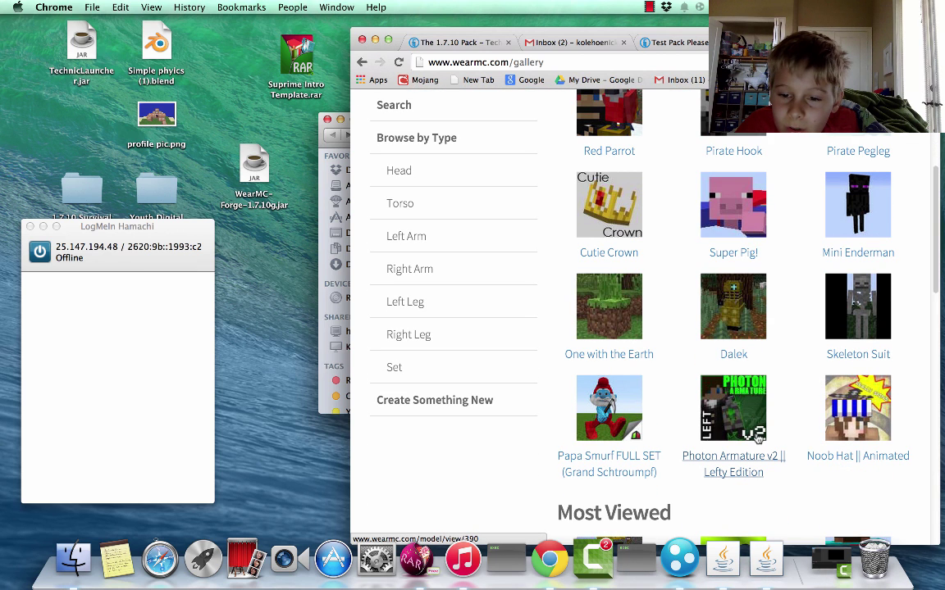
pyautogui.scroll(-12, 759, 439)
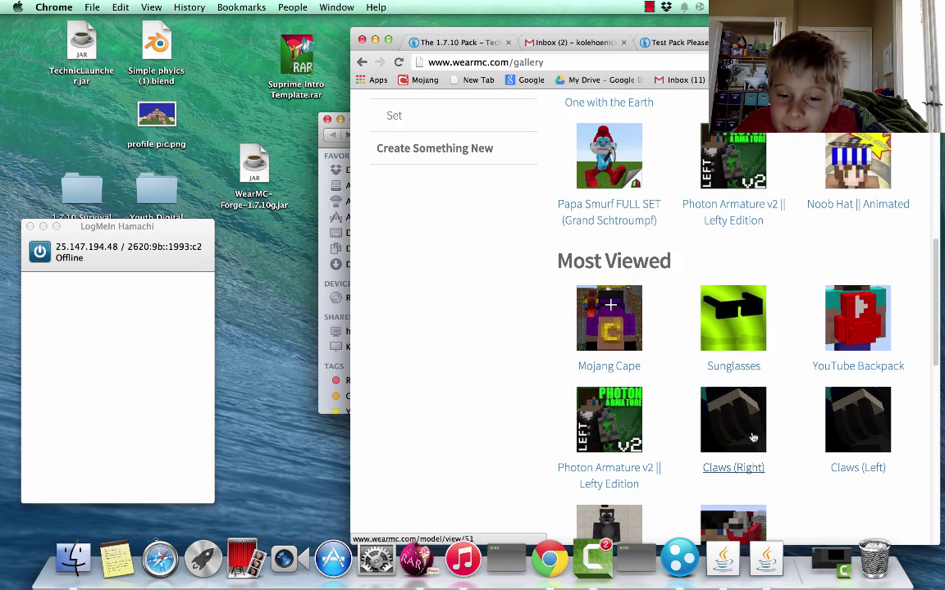
pyautogui.scroll(5, 718, 368)
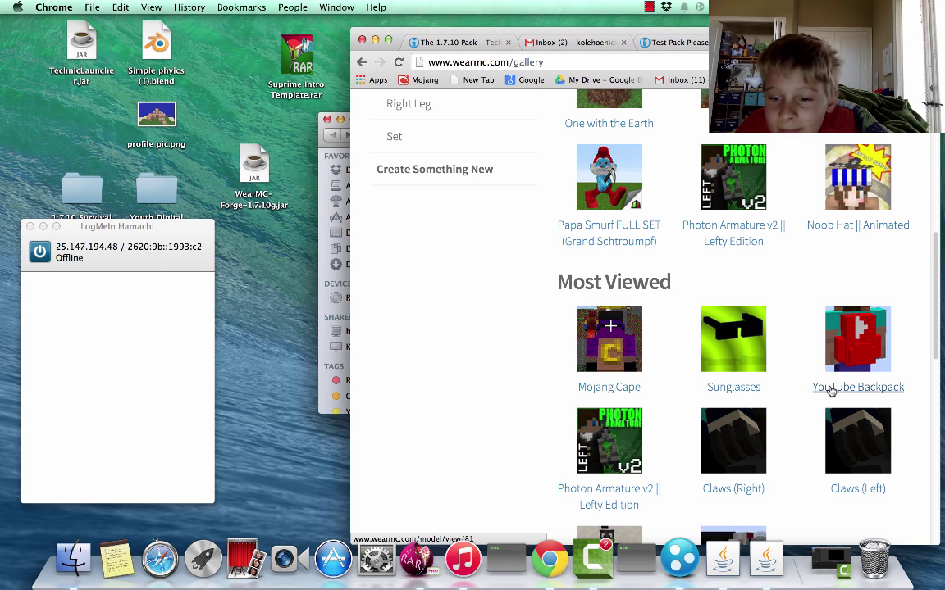
pyautogui.scroll(-15, 828, 391)
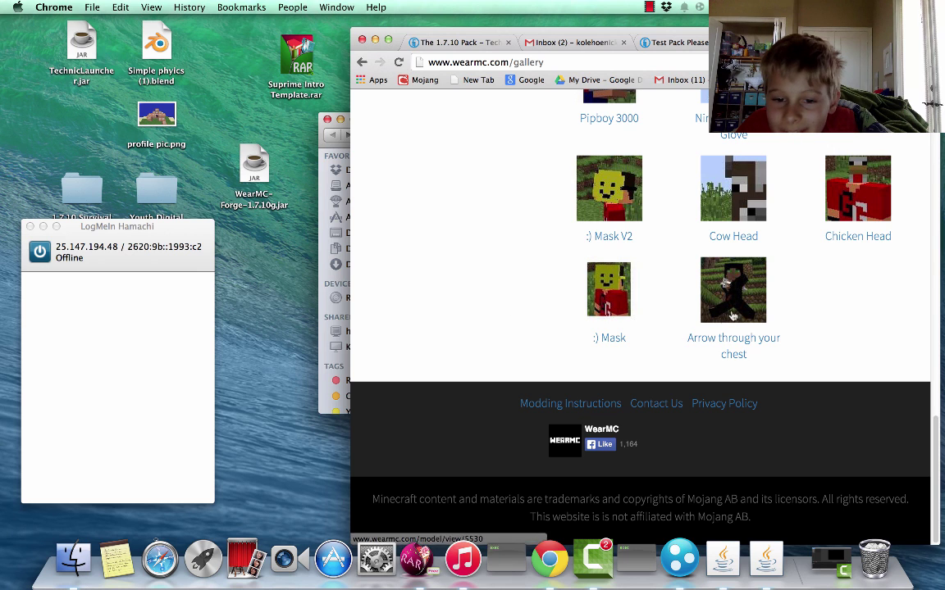
pyautogui.scroll(10, 812, 228)
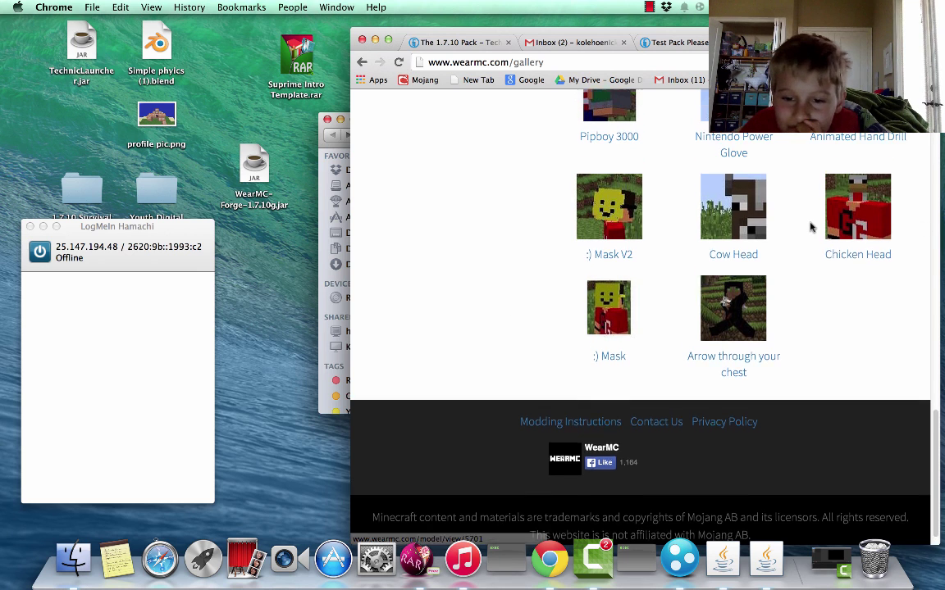
pyautogui.scroll(10, 564, 154)
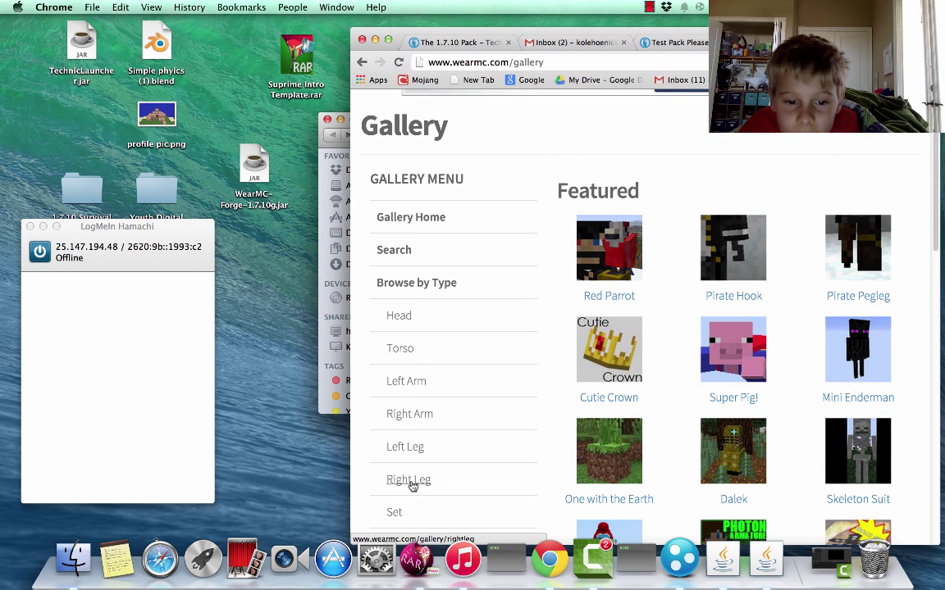
# Step: Browse the gallery by the Right Leg type and look over the first page of customisations
pyautogui.click(413, 483)
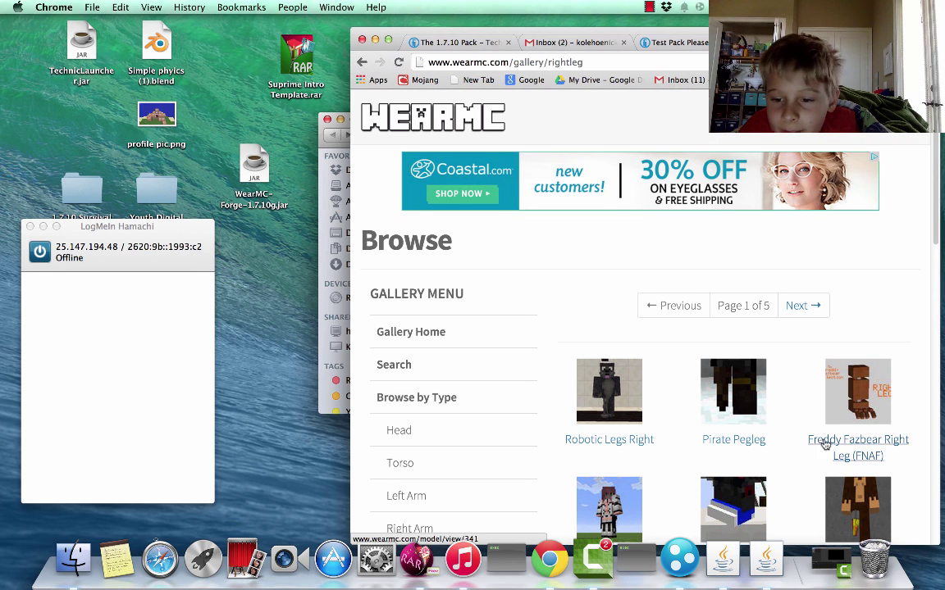
pyautogui.scroll(-2, 820, 443)
pyautogui.scroll(2, 782, 438)
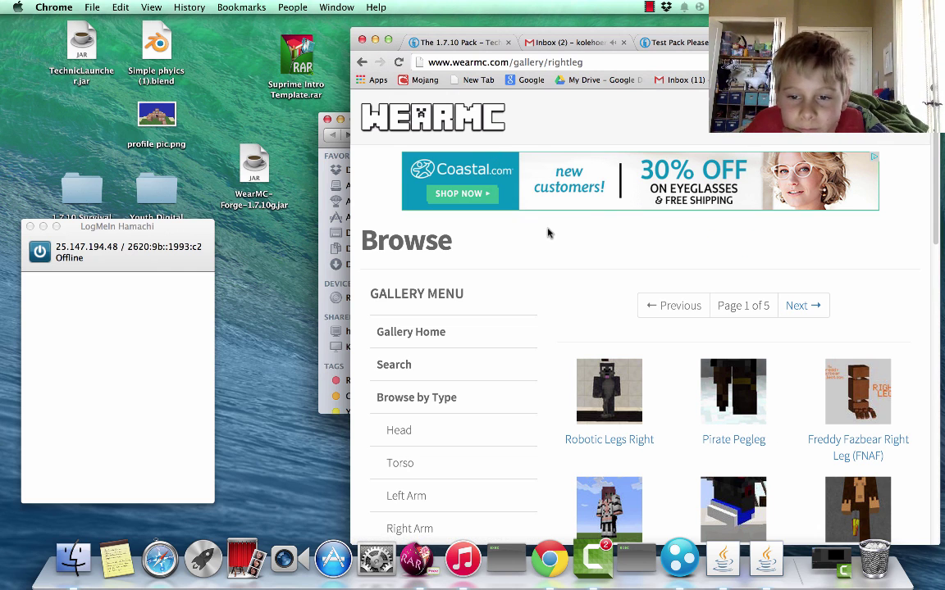
pyautogui.scroll(-2, 544, 230)
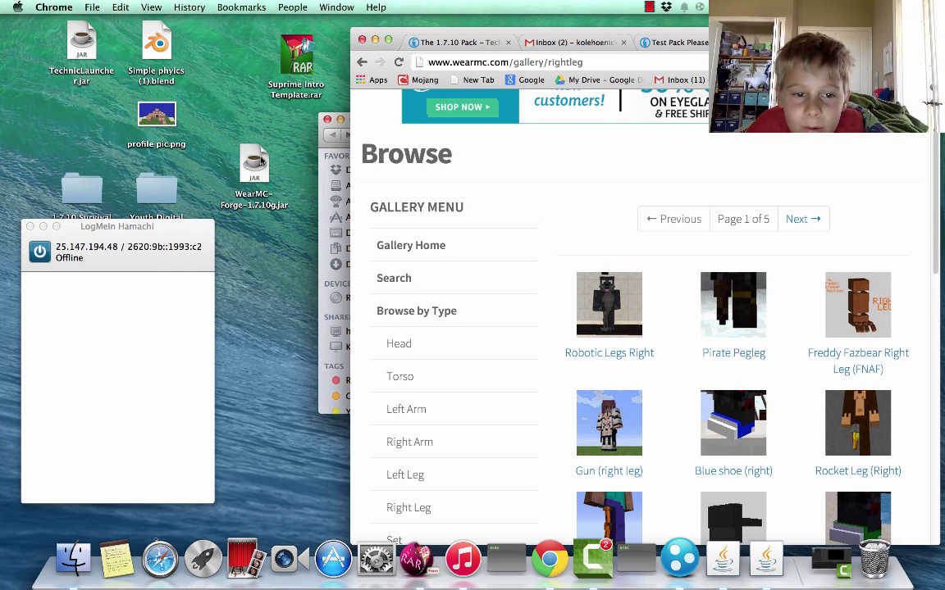
# Step: Switch to Finder and bring the mods folder window to the front
pyautogui.click(259, 290)
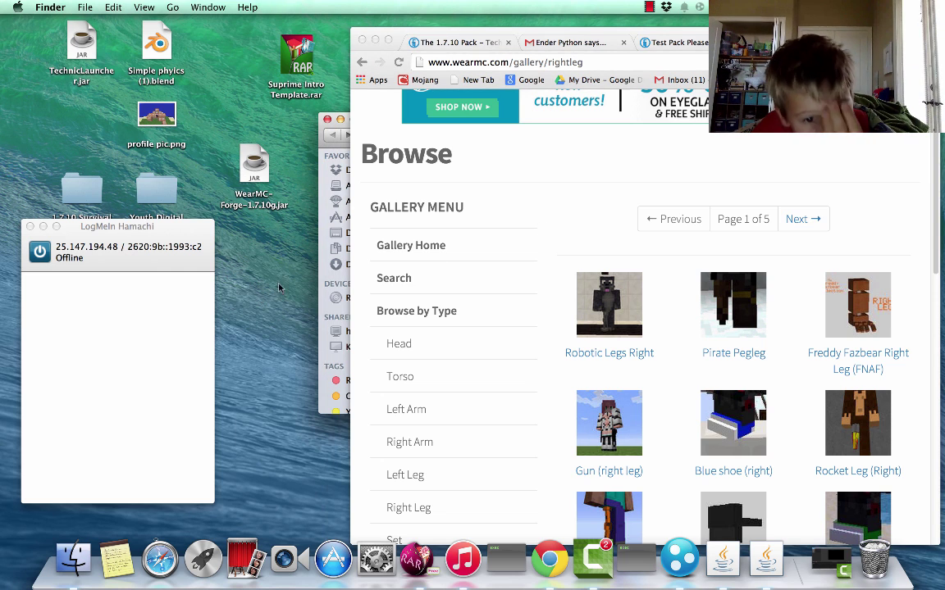
pyautogui.click(335, 311)
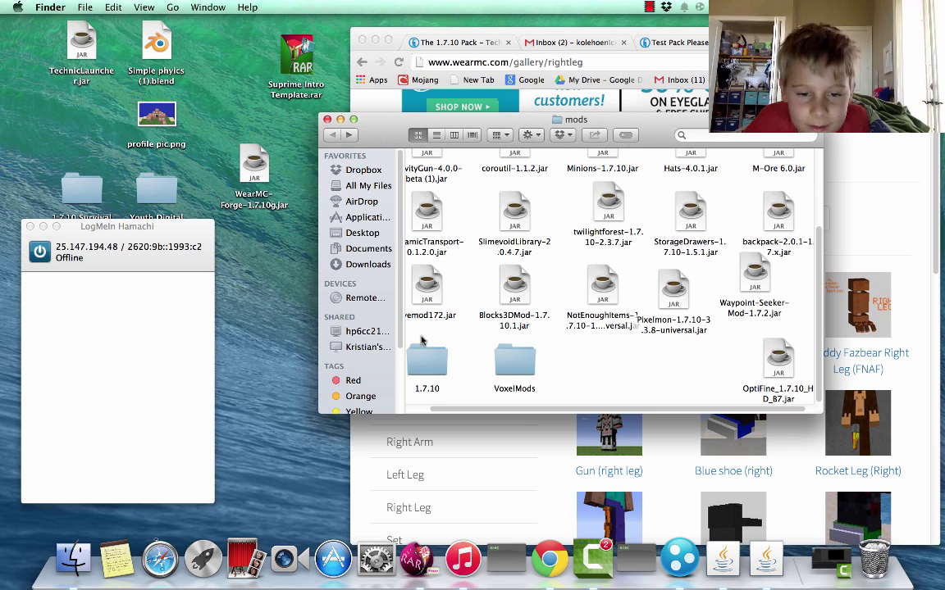
pyautogui.scroll(-1, 459, 410)
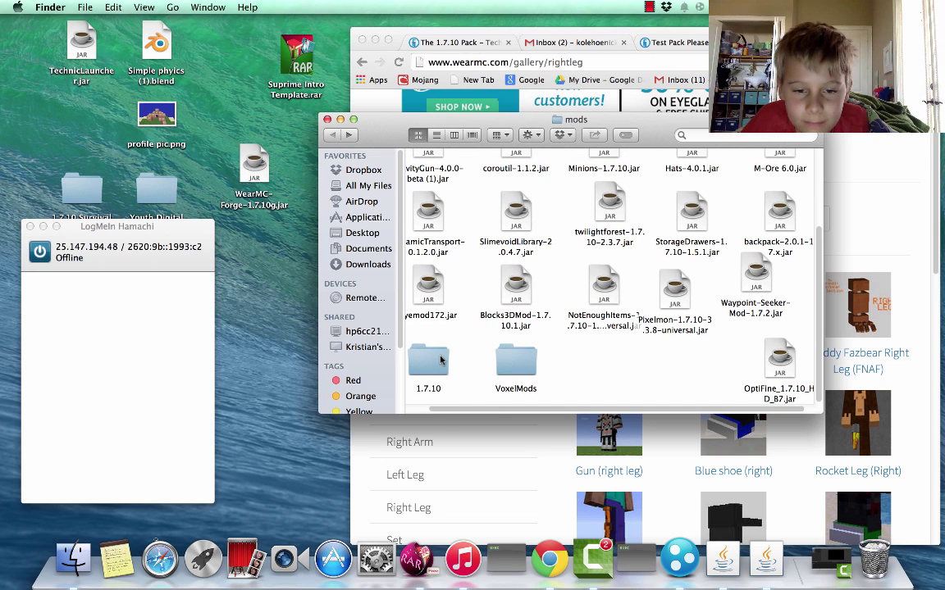
pyautogui.rightClick(432, 344)
pyautogui.rightClick(482, 330)
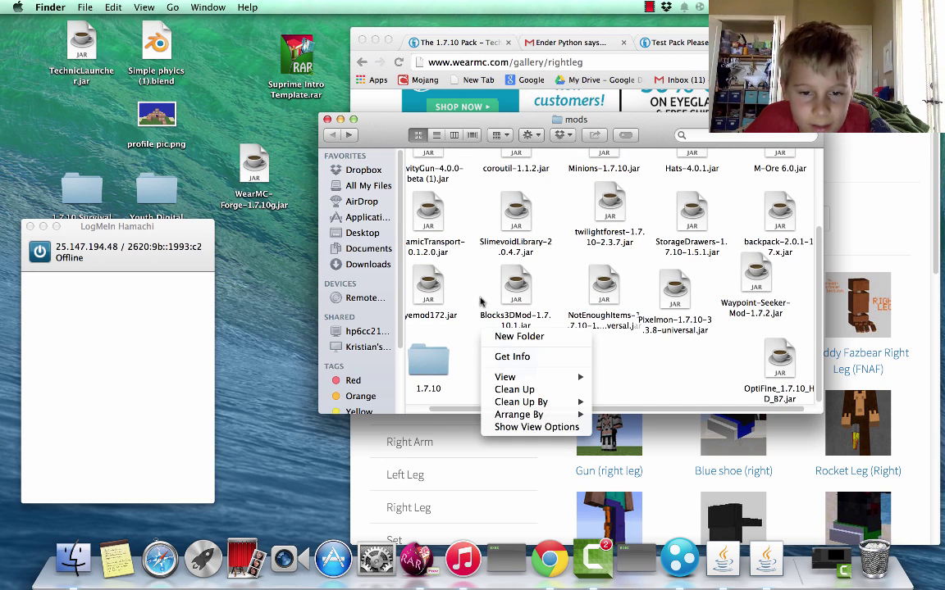
pyautogui.click(481, 300)
pyautogui.rightClick(445, 339)
pyautogui.click(446, 330)
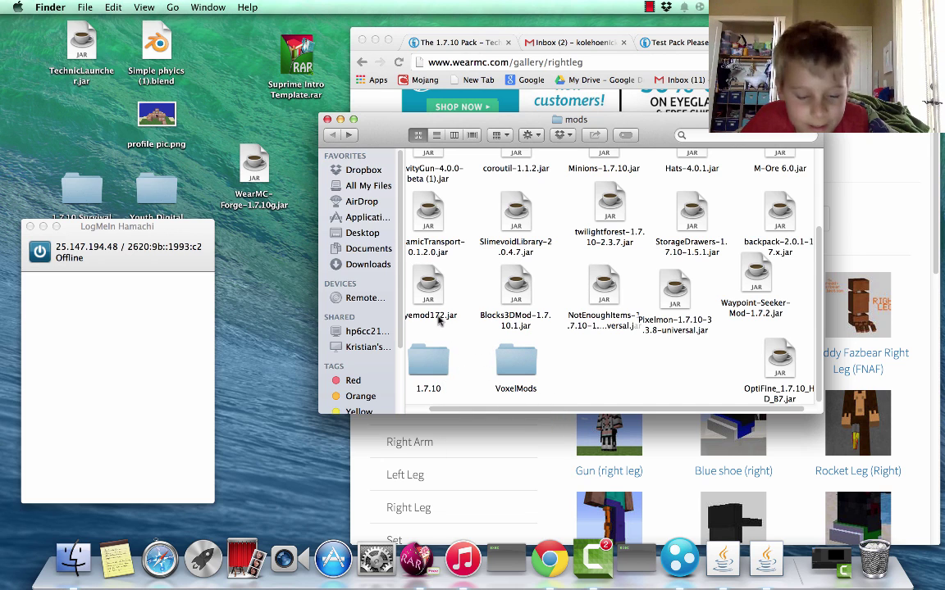
# Step: Move eyemod172.jar, DynamicTransport-0.1.2.0.jar, SlimevoidLibrary-2.0.4.7.jar and twilightforest-1.7.10-2.3.7.jar from the mods folder to the desktop
pyautogui.moveTo(438, 322); pyautogui.dragTo(276, 274)
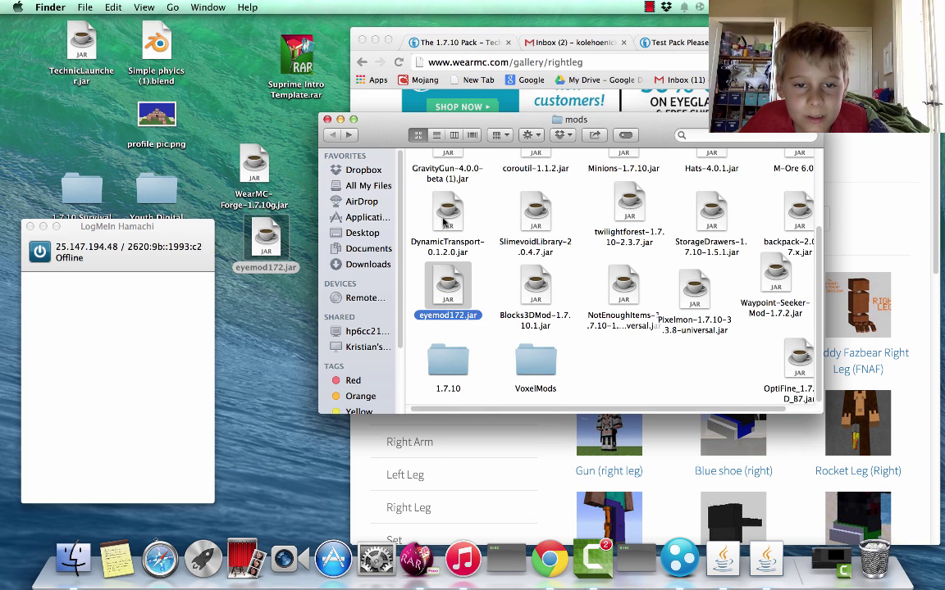
pyautogui.moveTo(444, 222); pyautogui.dragTo(252, 325)
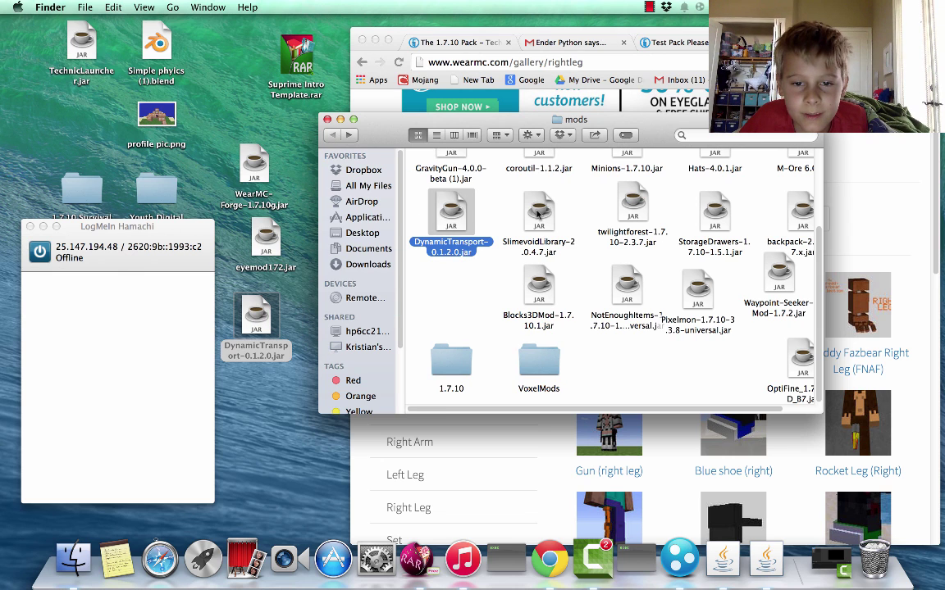
pyautogui.moveTo(537, 213); pyautogui.dragTo(256, 401)
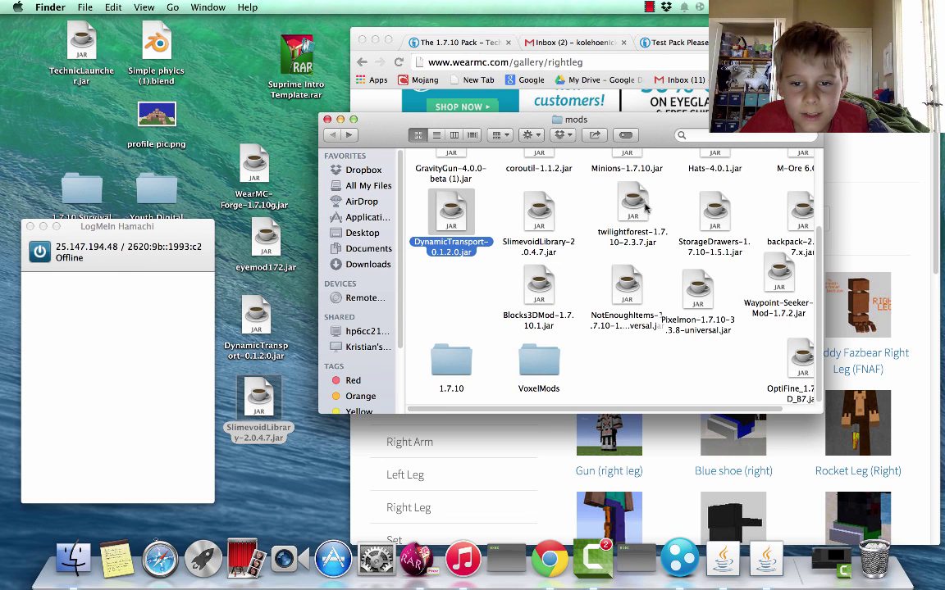
pyautogui.moveTo(645, 210); pyautogui.dragTo(264, 484)
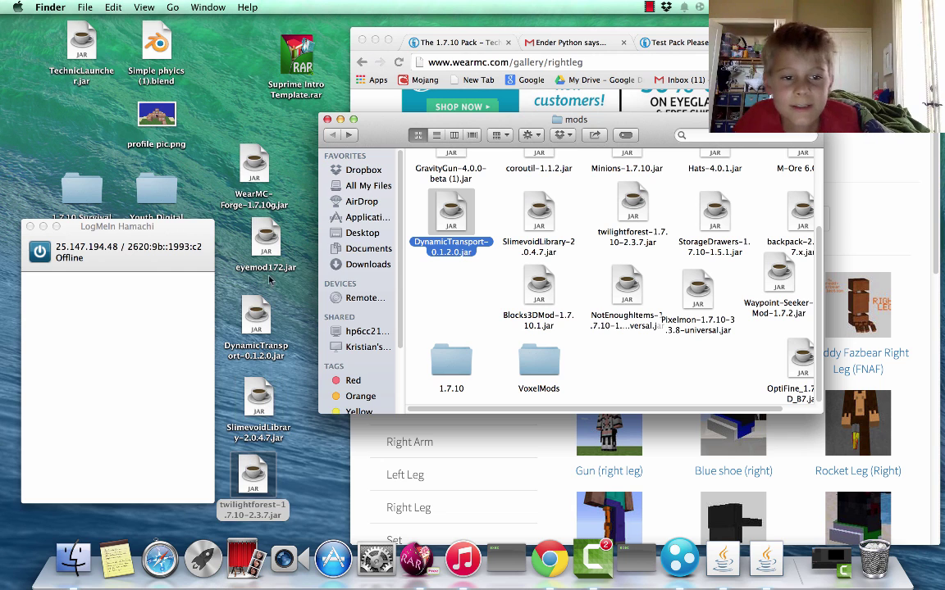
# Step: Move WearMC-Forge-1.7.10g.jar from the desktop into the mods folder and close the folder window
pyautogui.rightClick(250, 177)
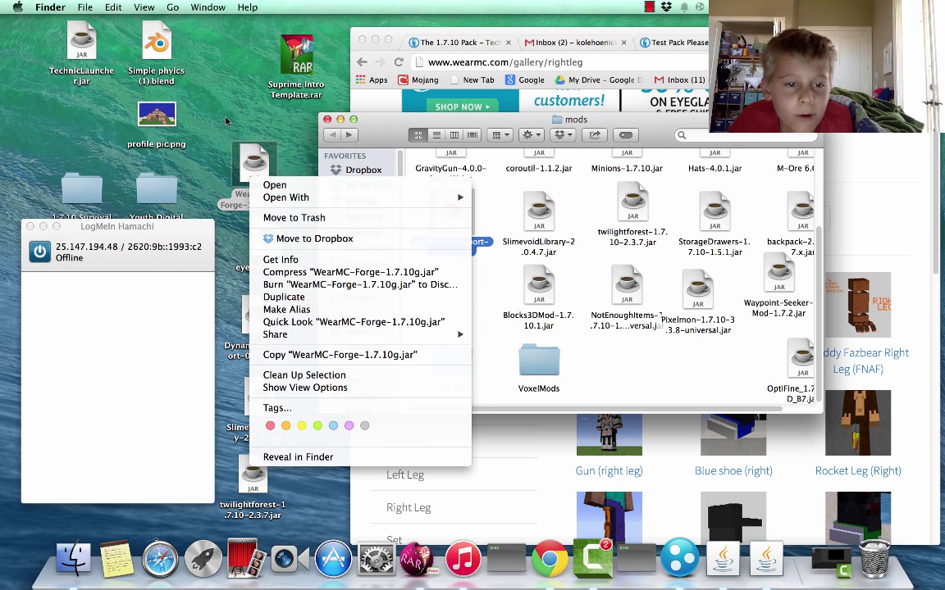
pyautogui.click(249, 150)
pyautogui.moveTo(250, 152); pyautogui.dragTo(449, 264)
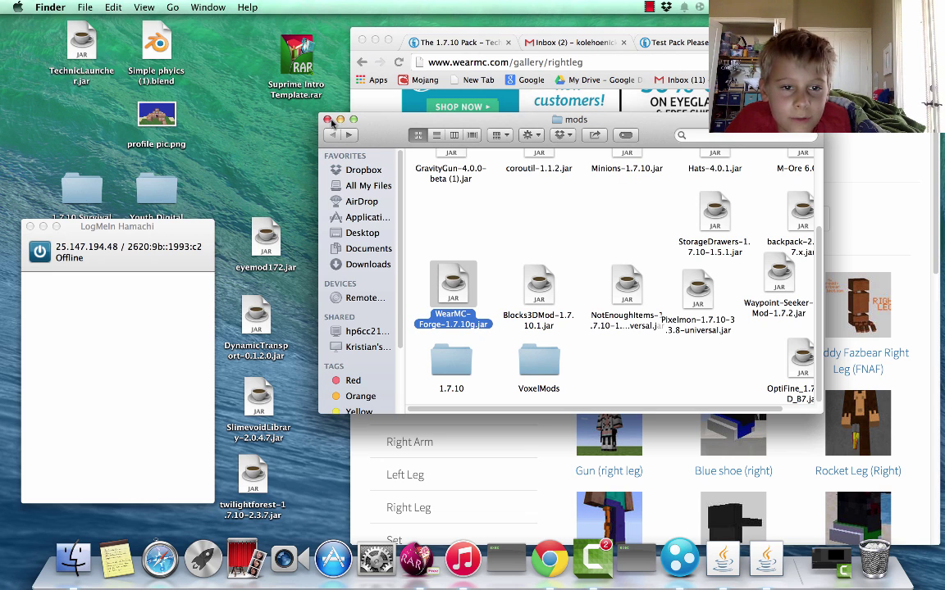
pyautogui.click(326, 120)
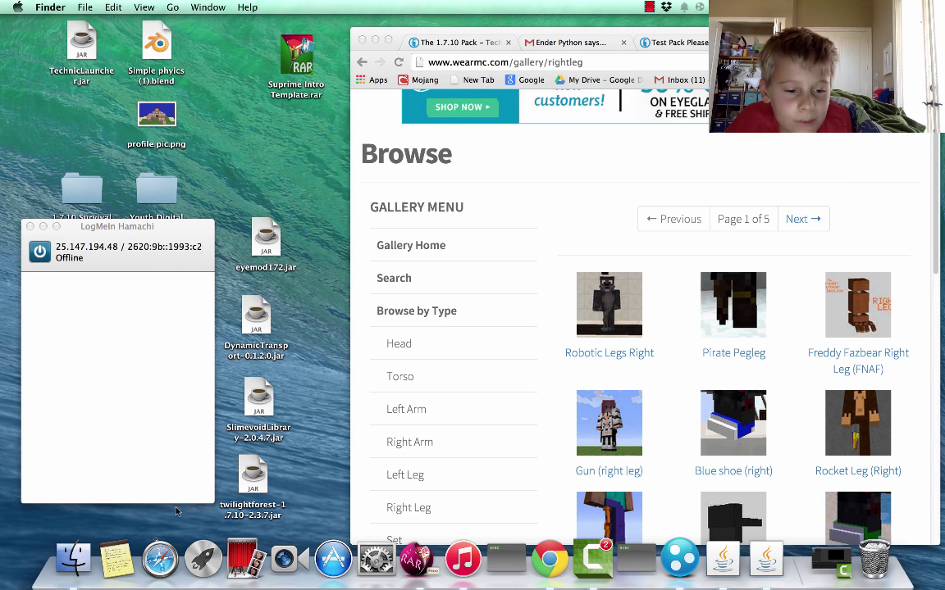
# Step: In a new Finder window, go to the hidden user Library and open the minecraft folder inside Application Support
pyautogui.click(72, 558)
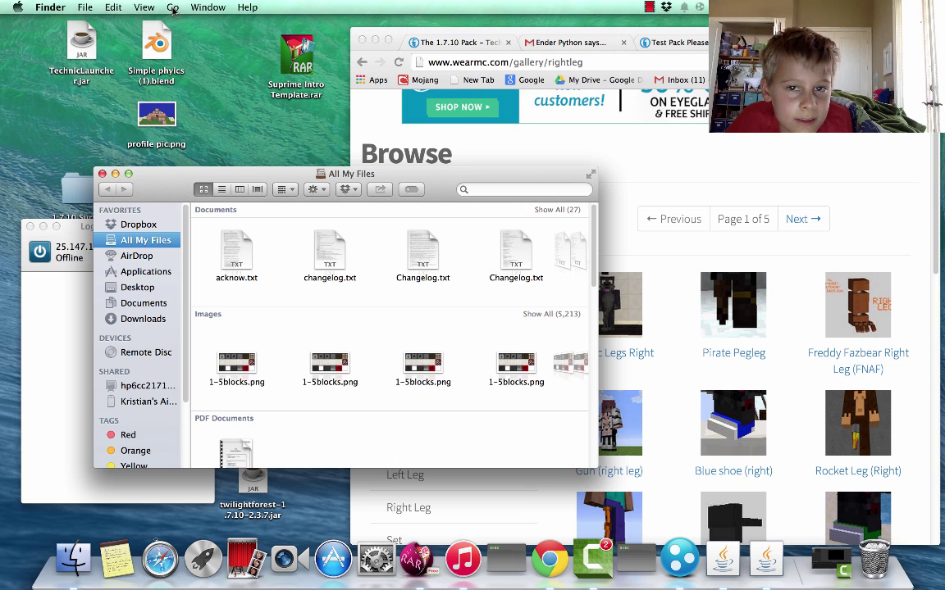
pyautogui.click(172, 8)
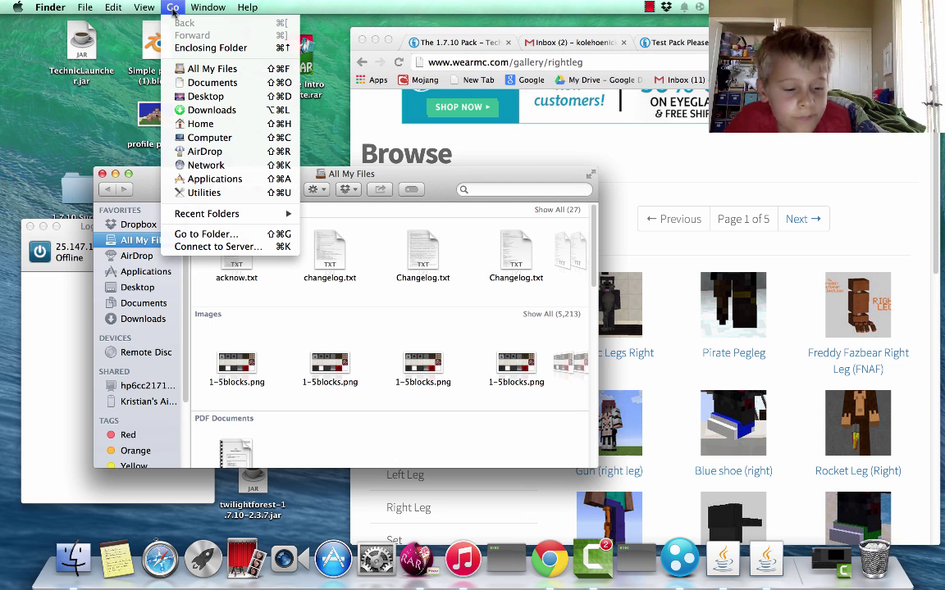
pyautogui.press('alt')
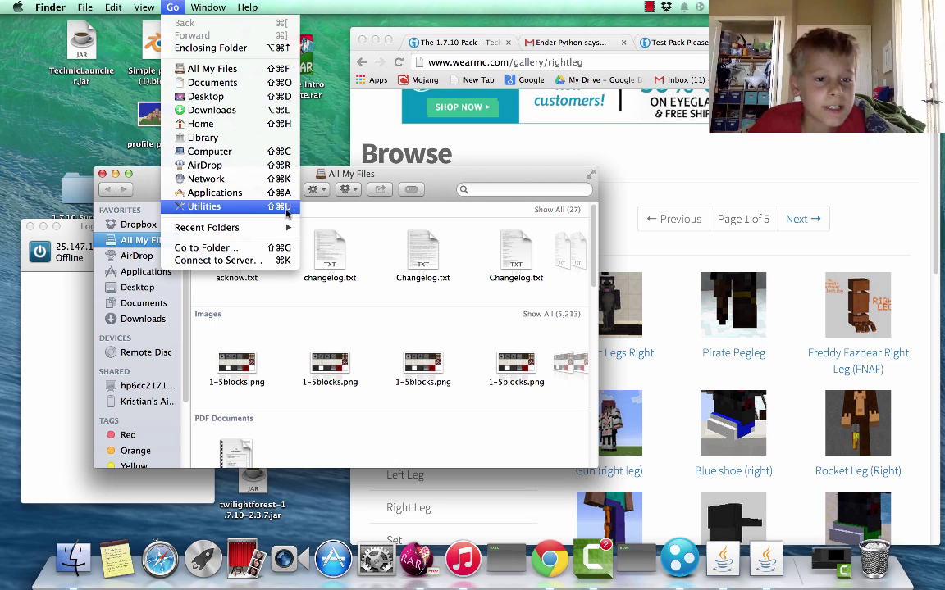
pyautogui.click(210, 139)
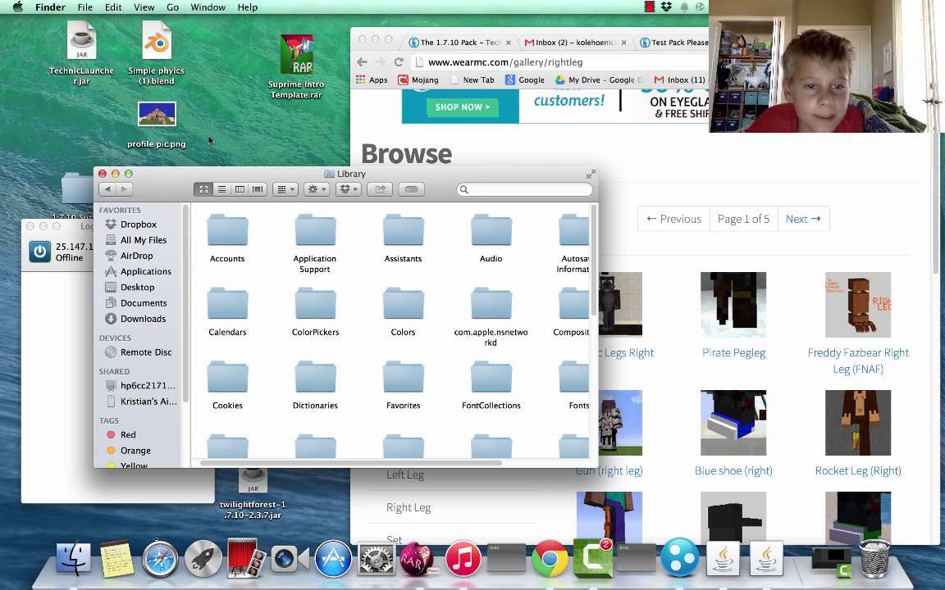
pyautogui.doubleClick(309, 238)
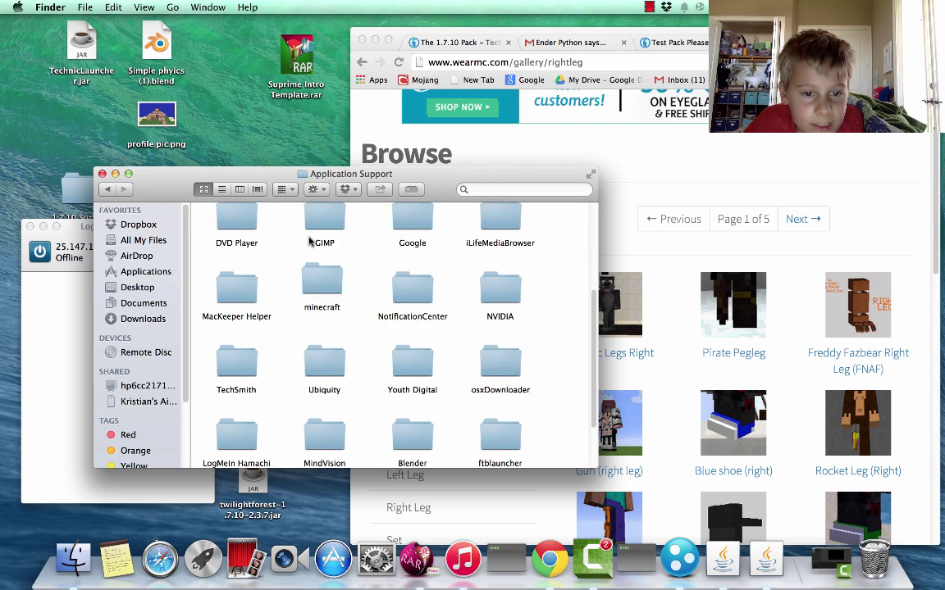
pyautogui.doubleClick(303, 293)
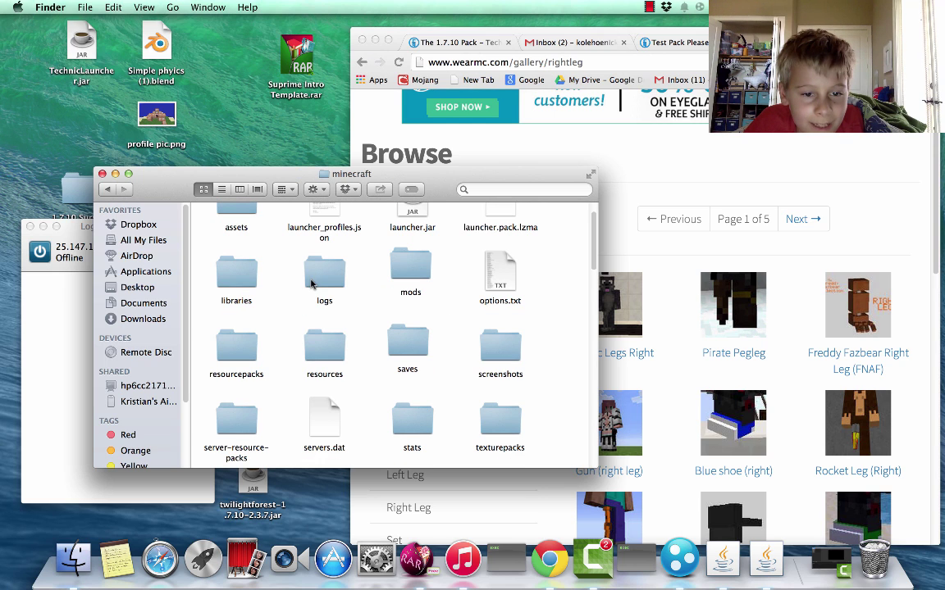
# Step: Open the mods folder inside the minecraft folder, move its window clear of the desktop files, and locate WearMC-Forge-1.7.10g.jar
pyautogui.scroll(-5, 386, 373)
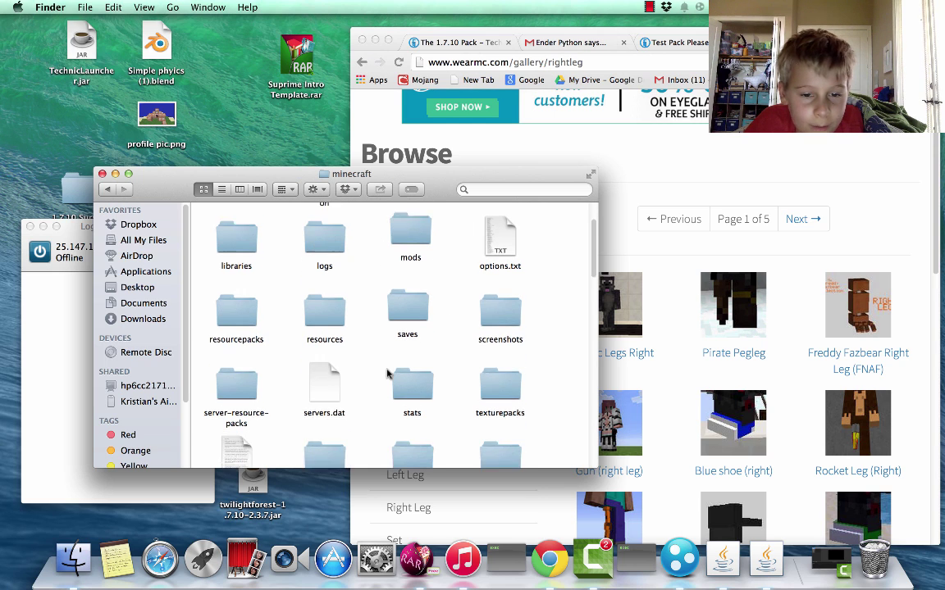
pyautogui.scroll(8, 385, 373)
pyautogui.click(414, 315)
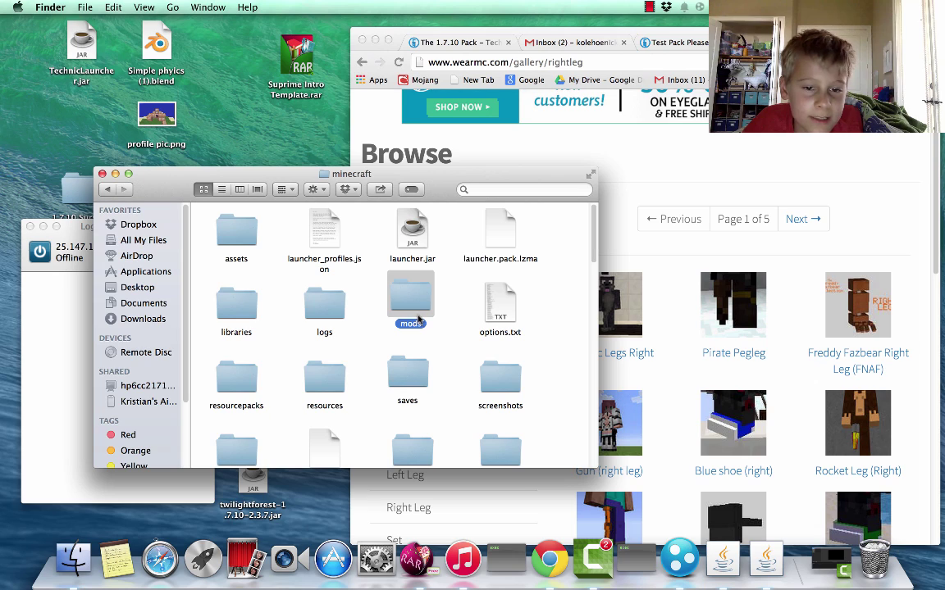
pyautogui.doubleClick(404, 284)
pyautogui.scroll(3, 351, 371)
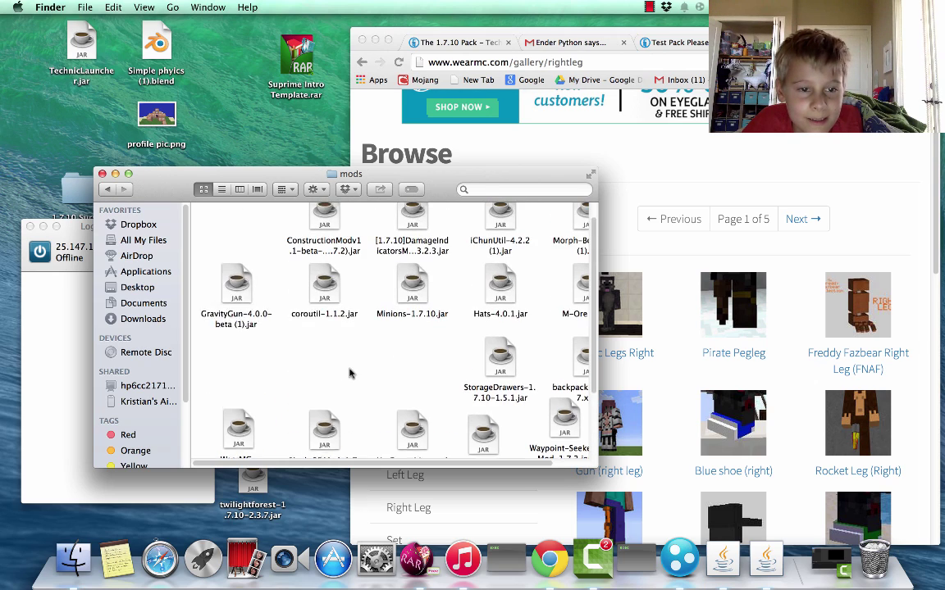
pyautogui.moveTo(226, 177); pyautogui.dragTo(464, 202)
pyautogui.scroll(-3, 623, 425)
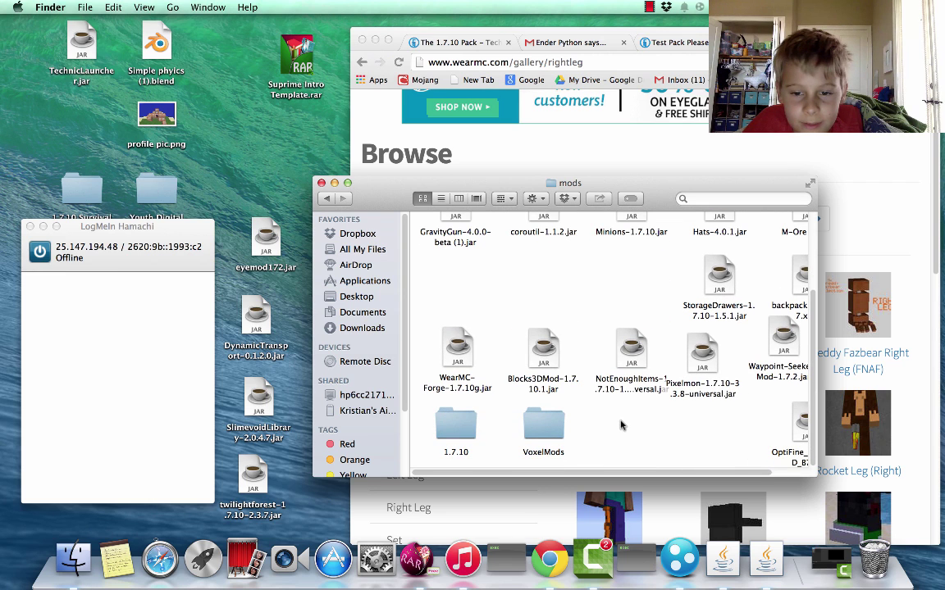
pyautogui.moveTo(460, 364)
pyautogui.mouseDown()
pyautogui.moveTo(383, 203)
pyautogui.moveTo(261, 169)
pyautogui.moveTo(440, 247)
pyautogui.moveTo(465, 354)
pyautogui.mouseUp()
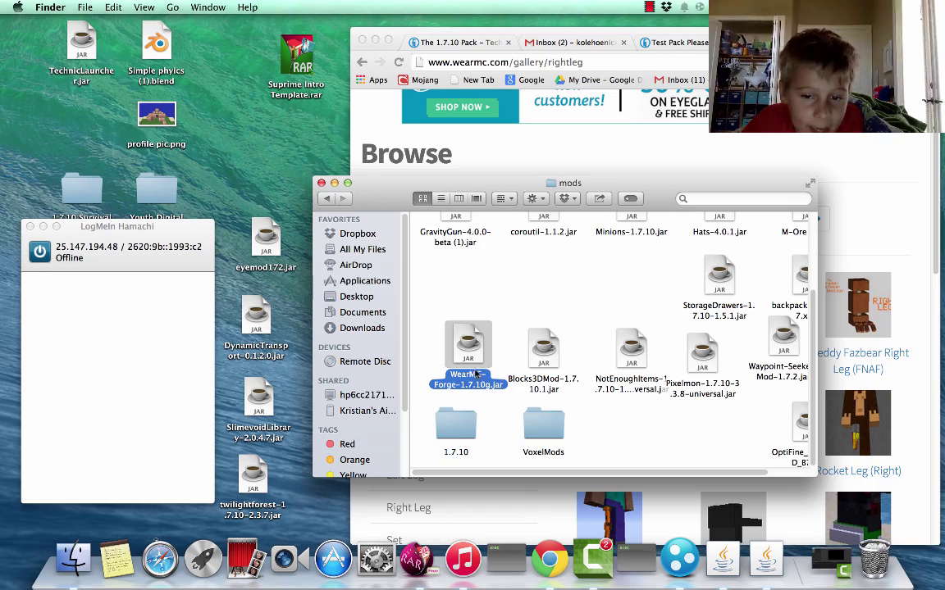
# Step: Open the Minecraft launcher and select the 1.7.10 Forge profile
pyautogui.click(203, 557)
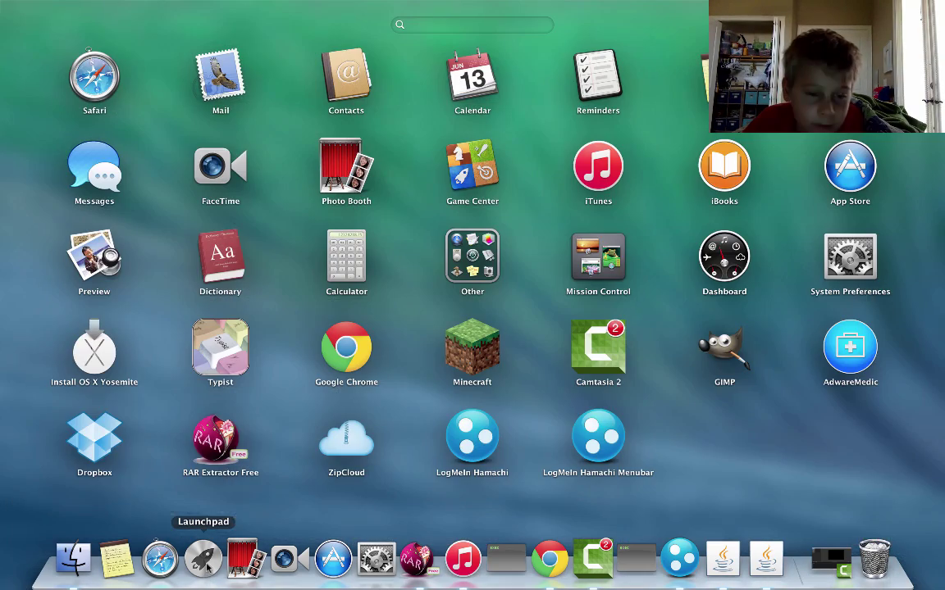
pyautogui.click(473, 344)
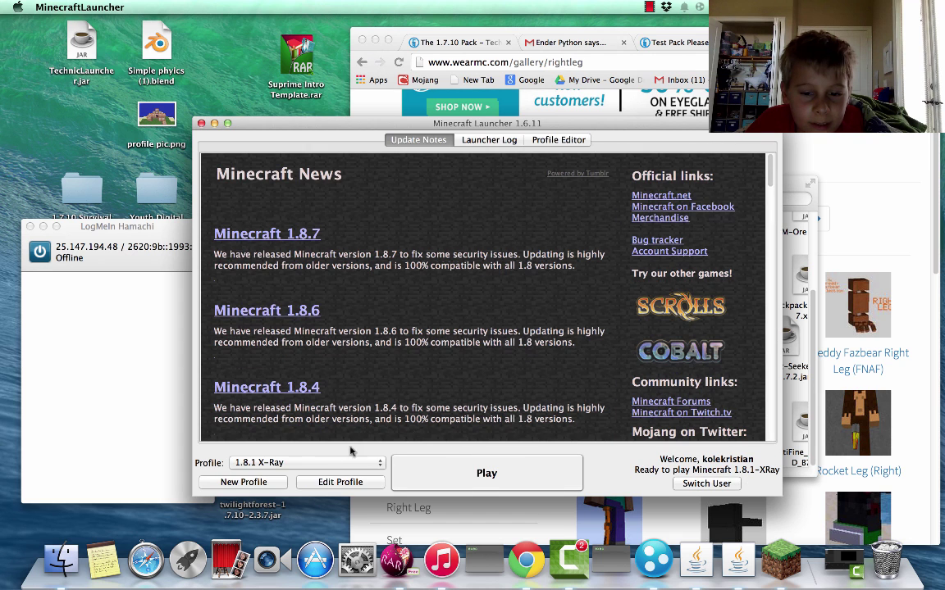
pyautogui.click(311, 463)
pyautogui.scroll(2, 271, 504)
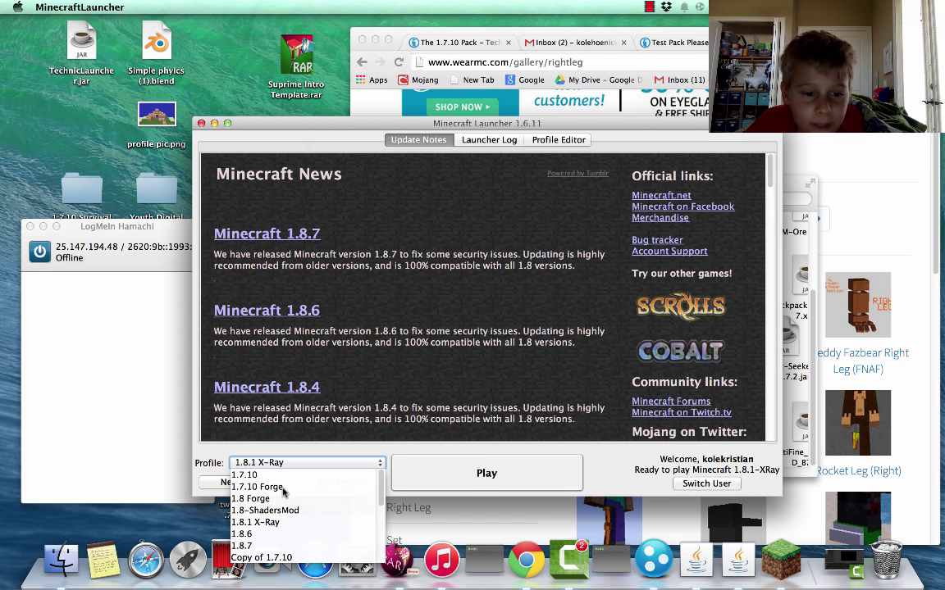
pyautogui.click(283, 487)
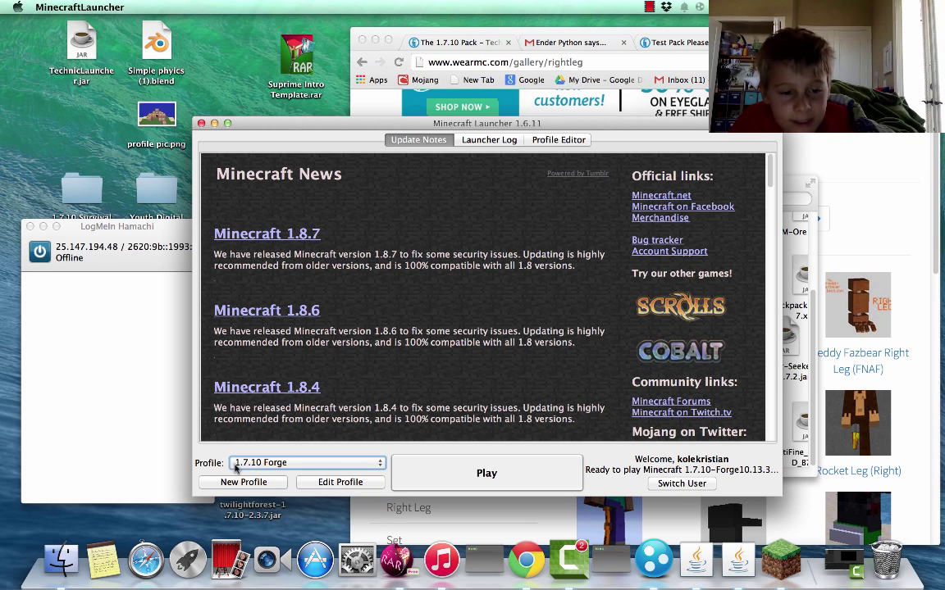
# Step: Create and save a new profile, Copy of 1.7.10 Forge, using version release 1.7.10-Forge10.13.3.1408-1.7.10
pyautogui.click(275, 481)
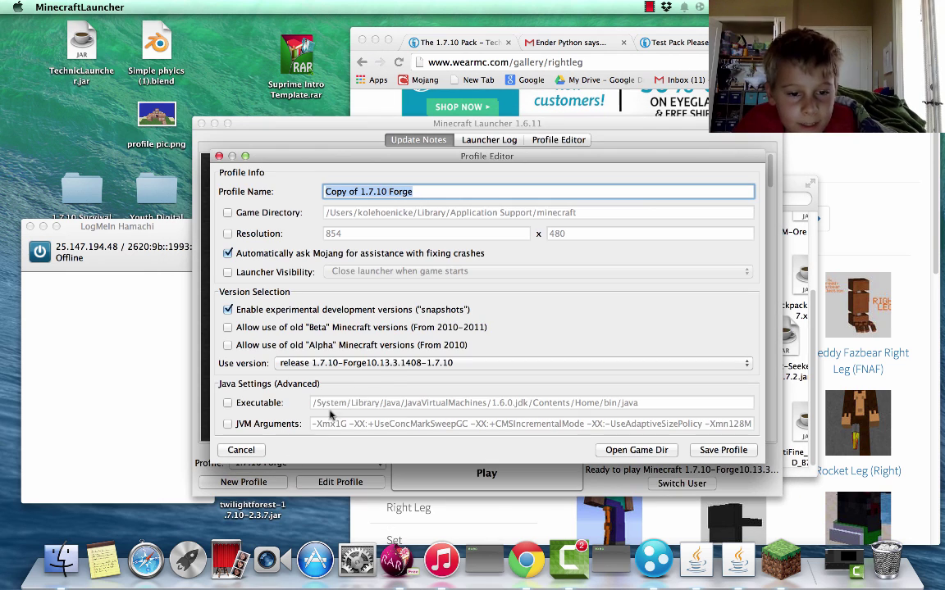
pyautogui.click(375, 364)
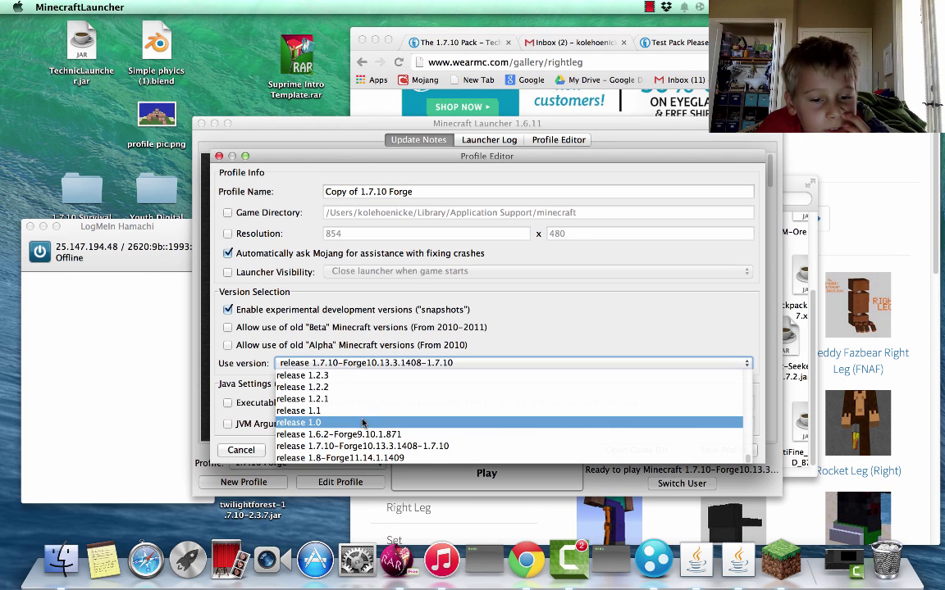
pyautogui.scroll(3, 355, 436)
pyautogui.scroll(-3, 358, 447)
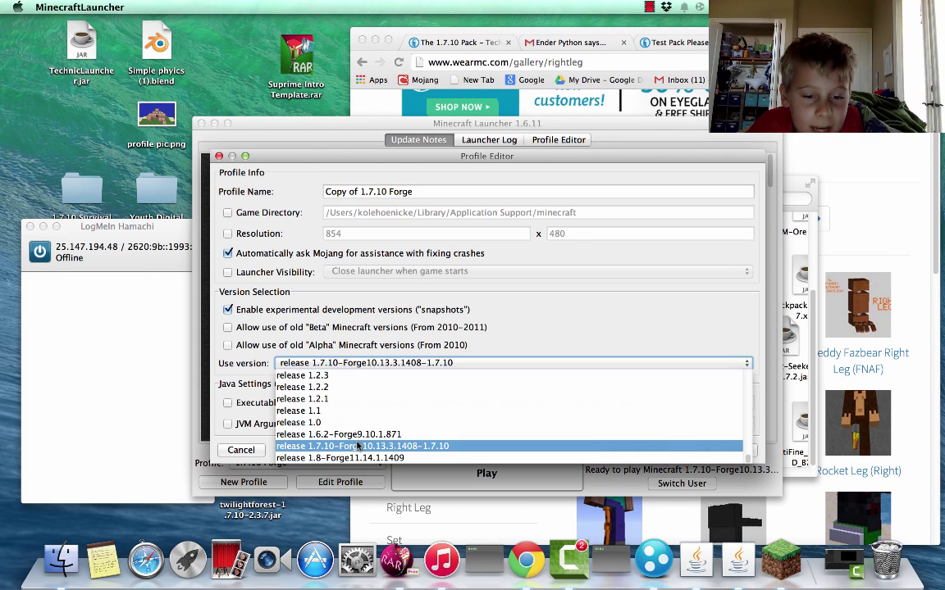
pyautogui.click(358, 447)
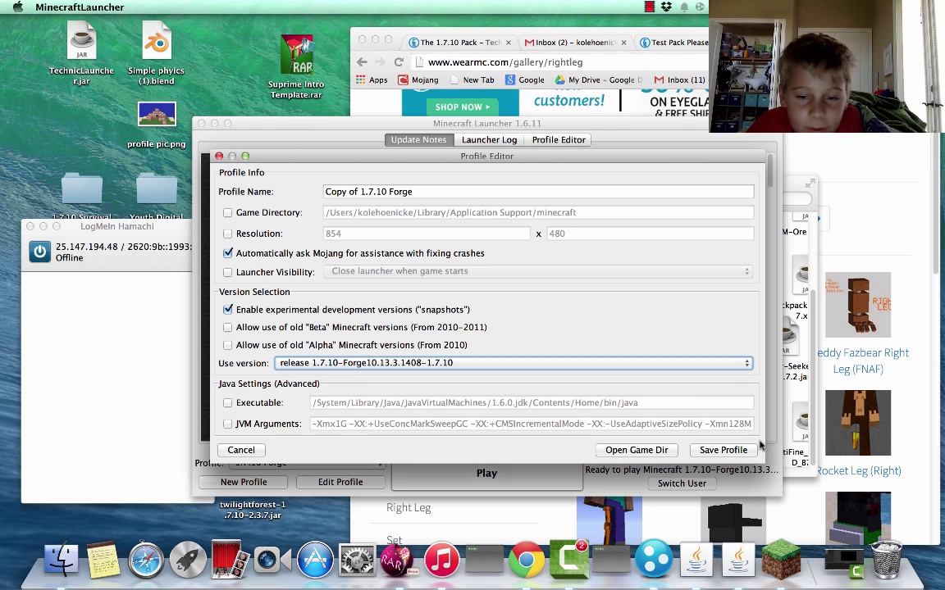
pyautogui.click(726, 450)
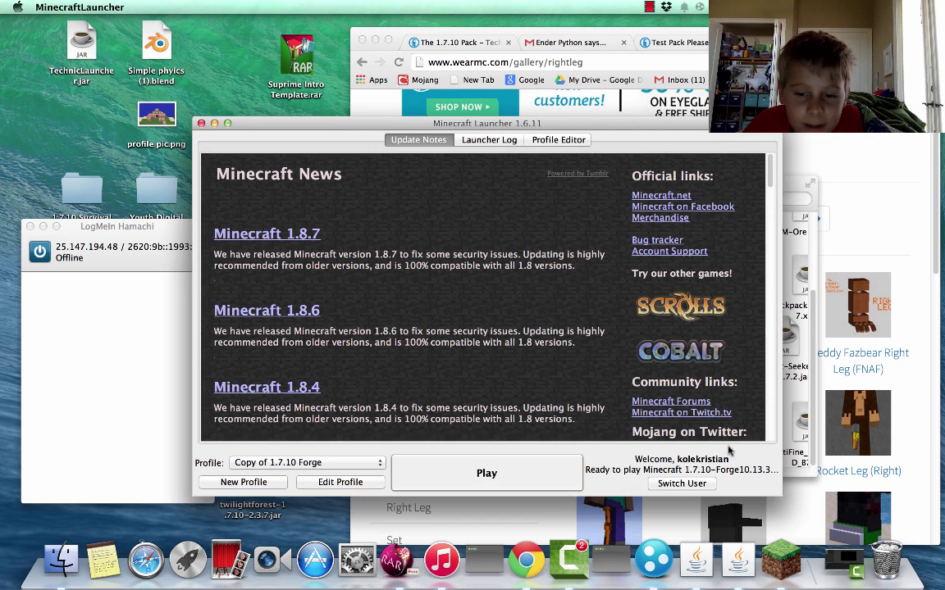
# Step: Try to start the game with the copied profile, examine the game output log, and close the launcher
pyautogui.click(525, 473)
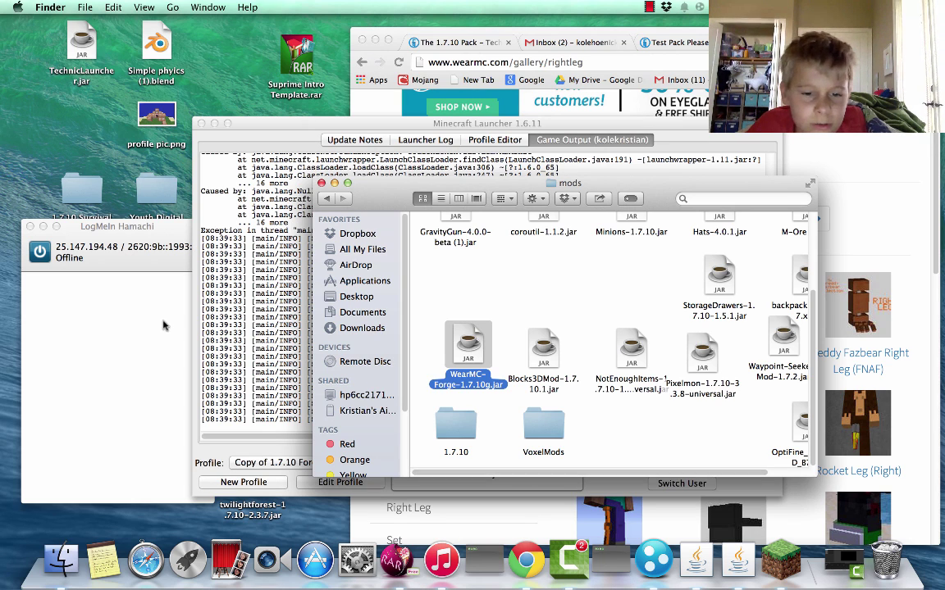
pyautogui.click(160, 291)
pyautogui.click(240, 301)
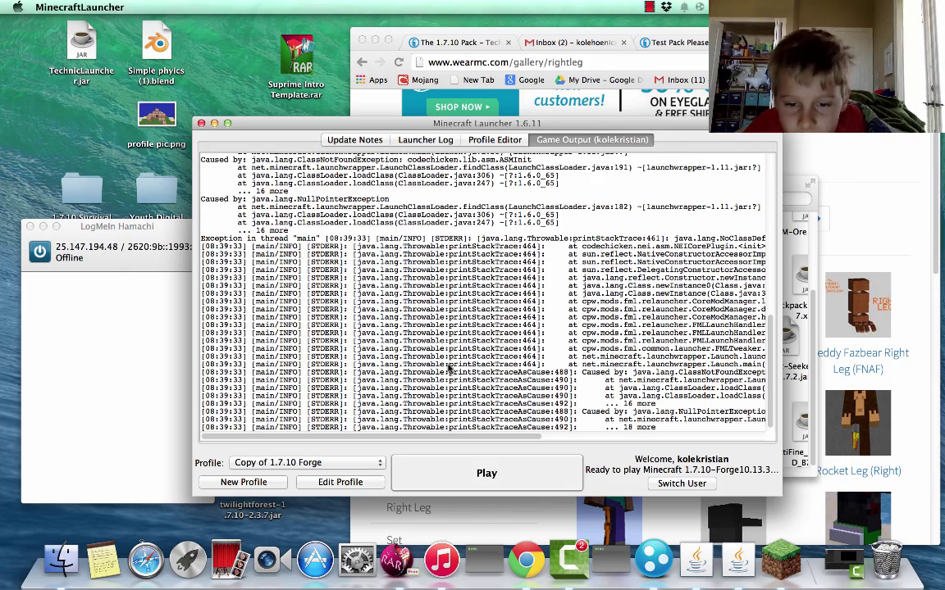
pyautogui.moveTo(476, 439); pyautogui.dragTo(635, 417)
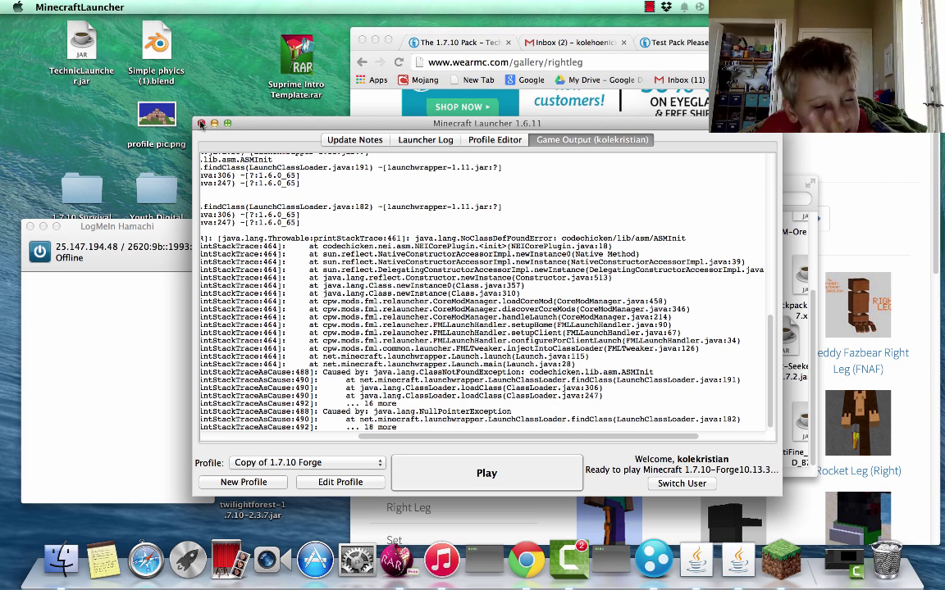
pyautogui.click(201, 123)
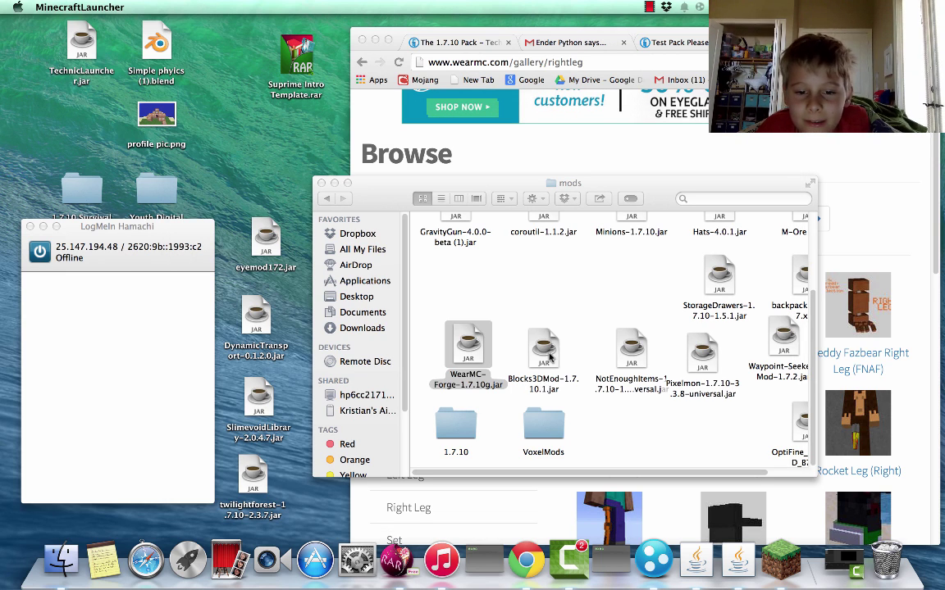
# Step: Move Blocks3DMod-1.7.10.1.jar, the 1.7.10 and VoxelMods folders, and all remaining mod jars out of the mods folder onto the desktop
pyautogui.moveTo(537, 340); pyautogui.dragTo(253, 107)
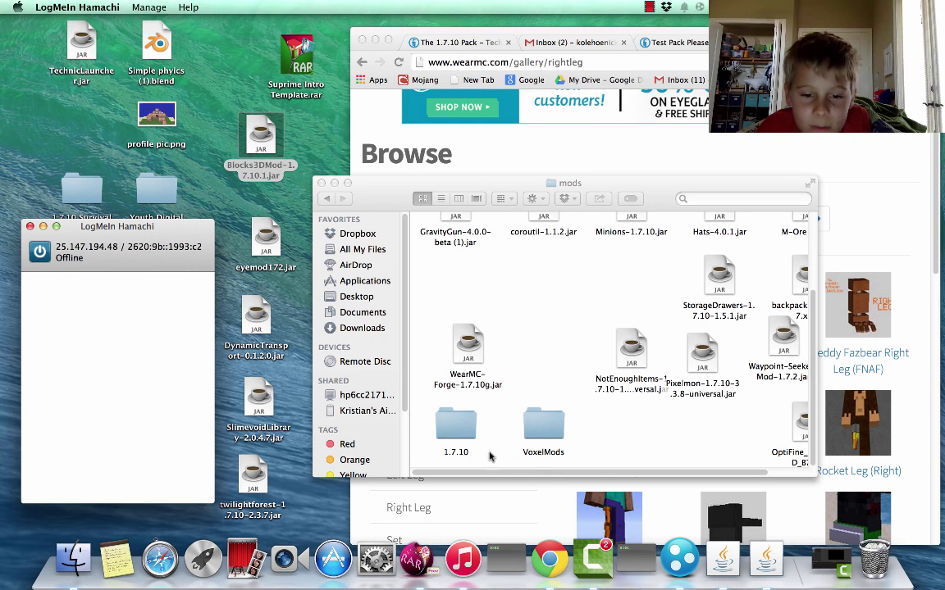
pyautogui.moveTo(455, 425); pyautogui.dragTo(287, 127)
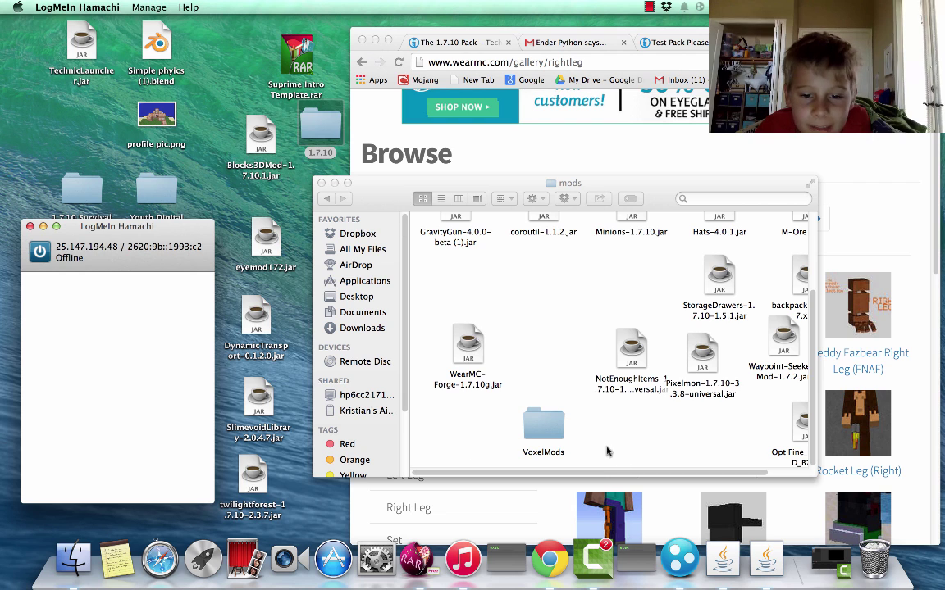
pyautogui.click(547, 433)
pyautogui.moveTo(548, 433); pyautogui.dragTo(242, 68)
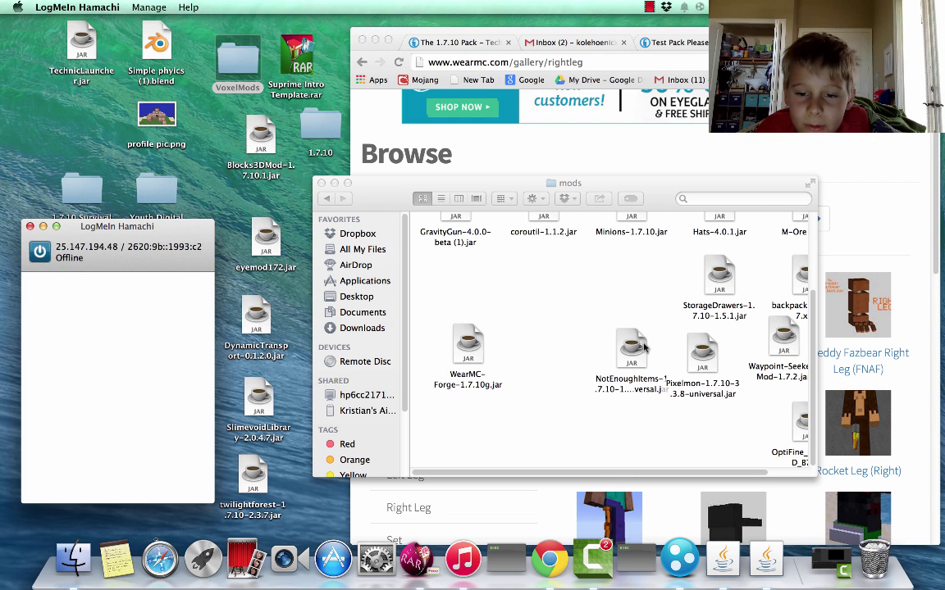
pyautogui.moveTo(614, 350); pyautogui.dragTo(300, 515)
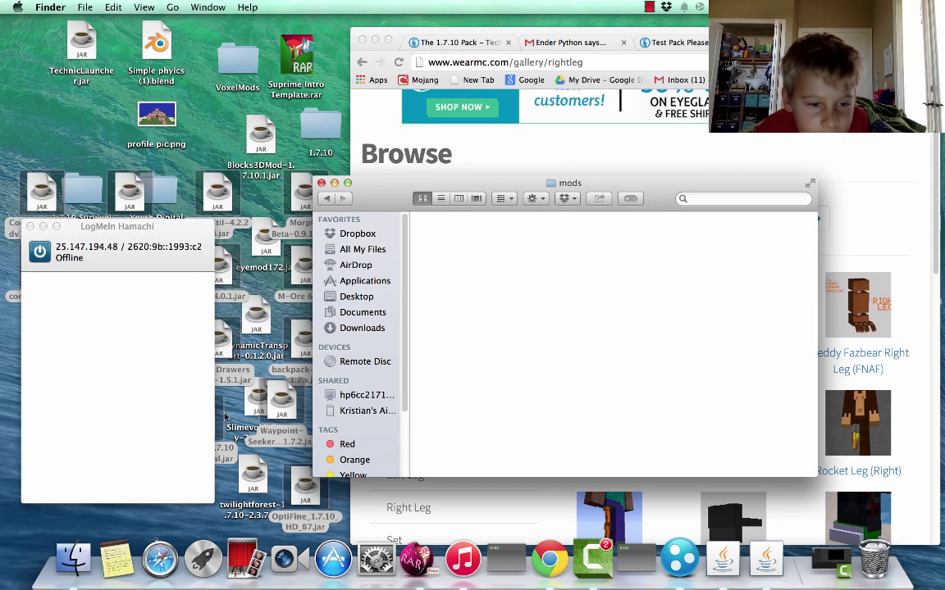
# Step: Minimize the LogMeIn Hamachi window and clean up the desktop icons
pyautogui.click(44, 226)
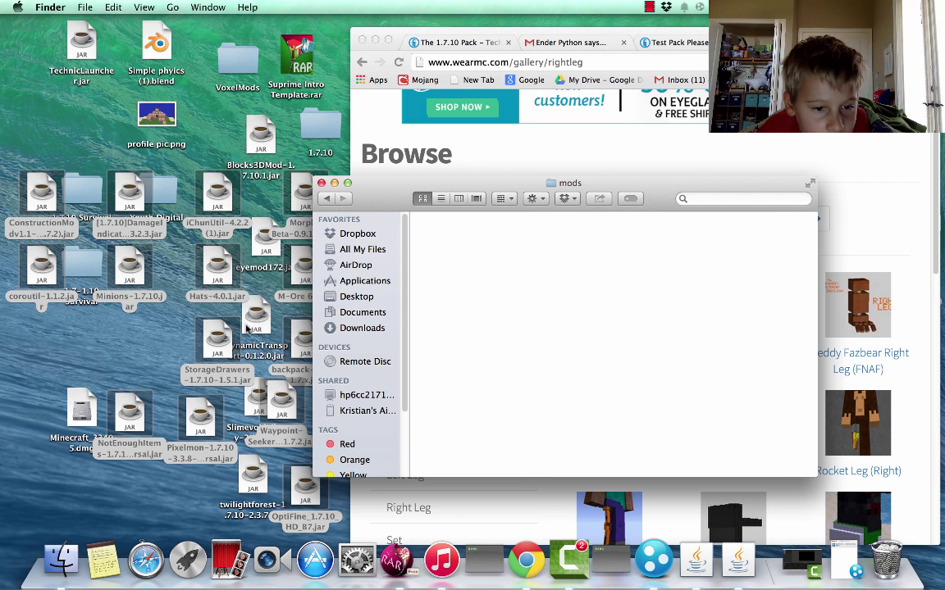
pyautogui.click(149, 352)
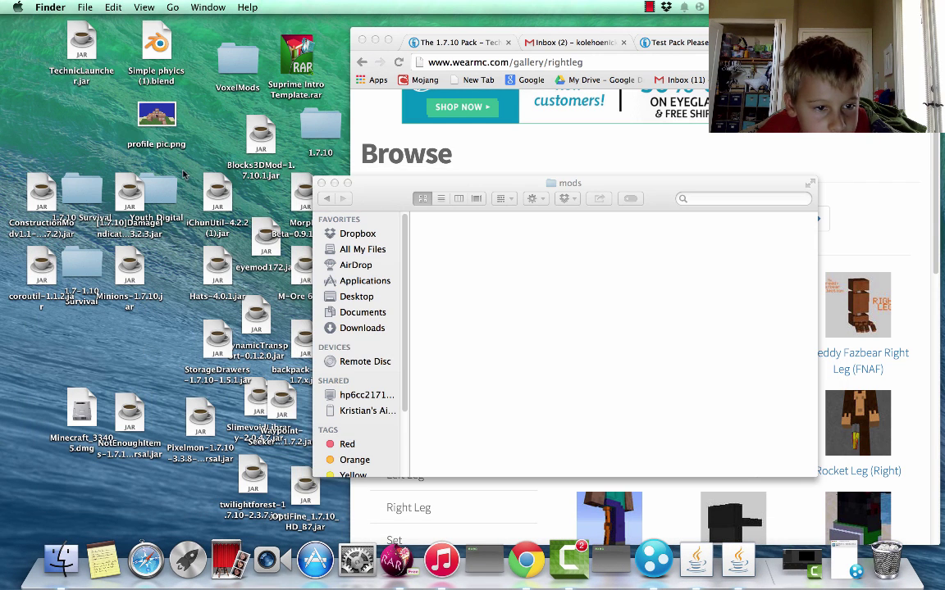
pyautogui.rightClick(263, 189)
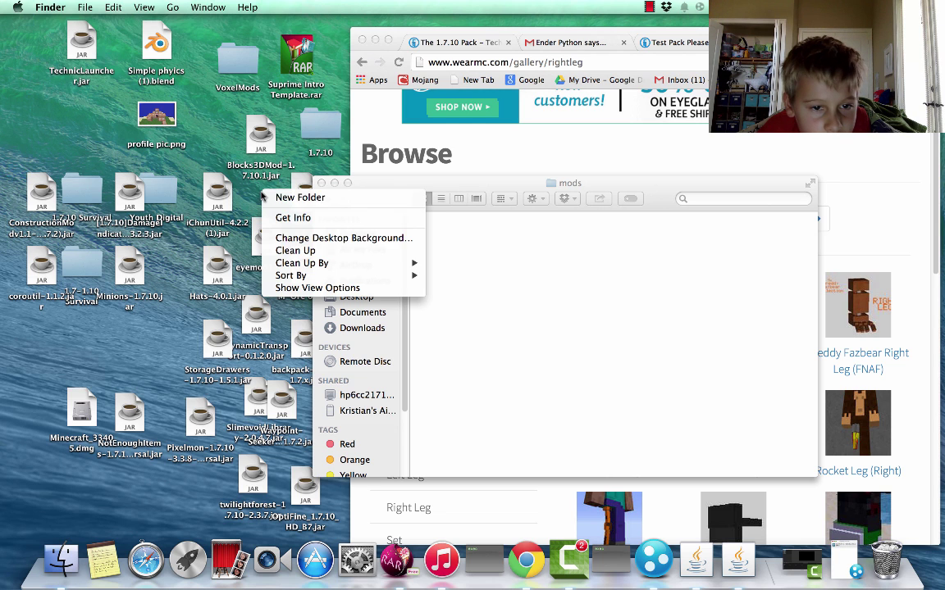
pyautogui.click(284, 254)
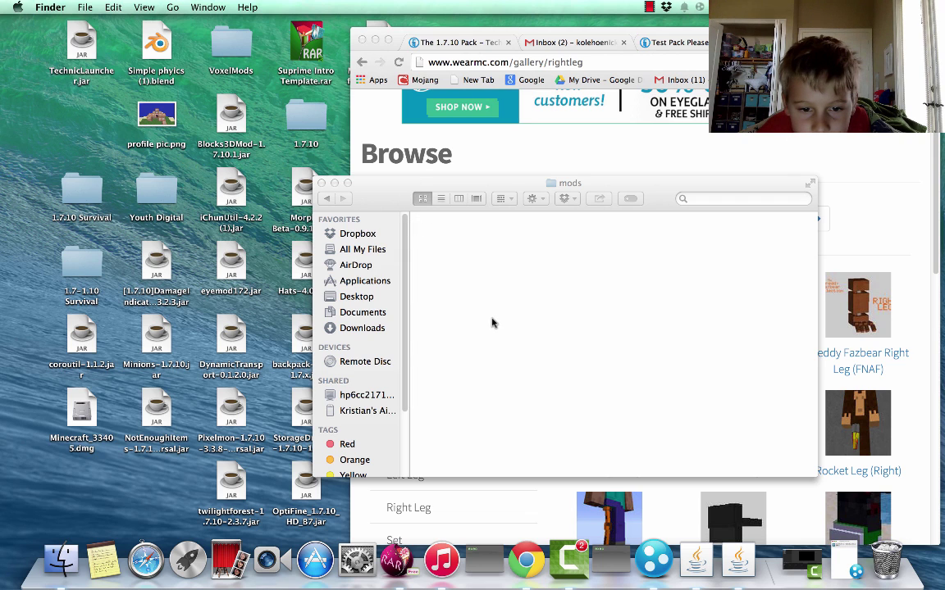
# Step: Minimize the browser window and move WearMC-Forge-1.7.10g.jar from the desktop into the empty mods folder
pyautogui.click(407, 305)
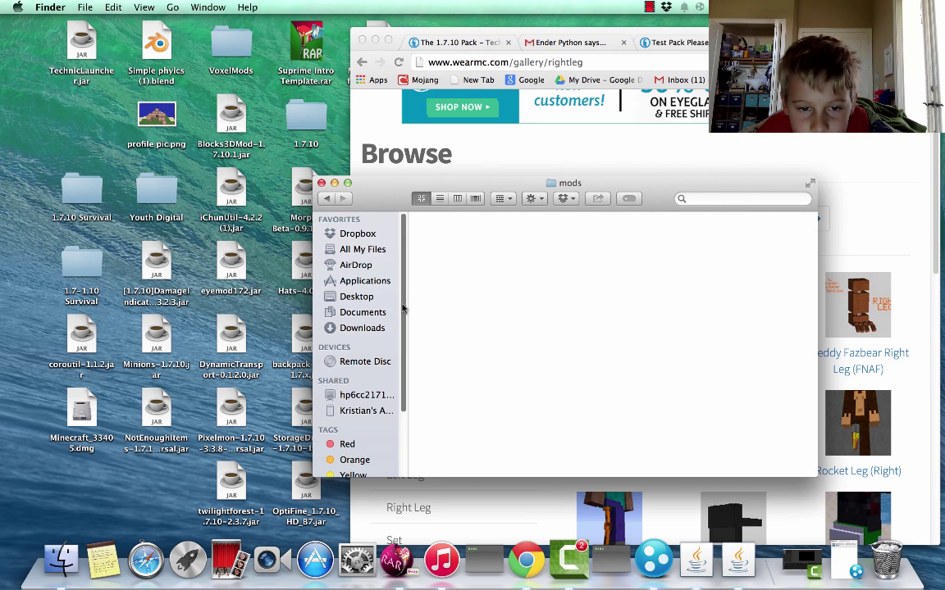
pyautogui.scroll(-3, 393, 410)
pyautogui.scroll(3, 394, 369)
pyautogui.moveTo(396, 185); pyautogui.dragTo(656, 213)
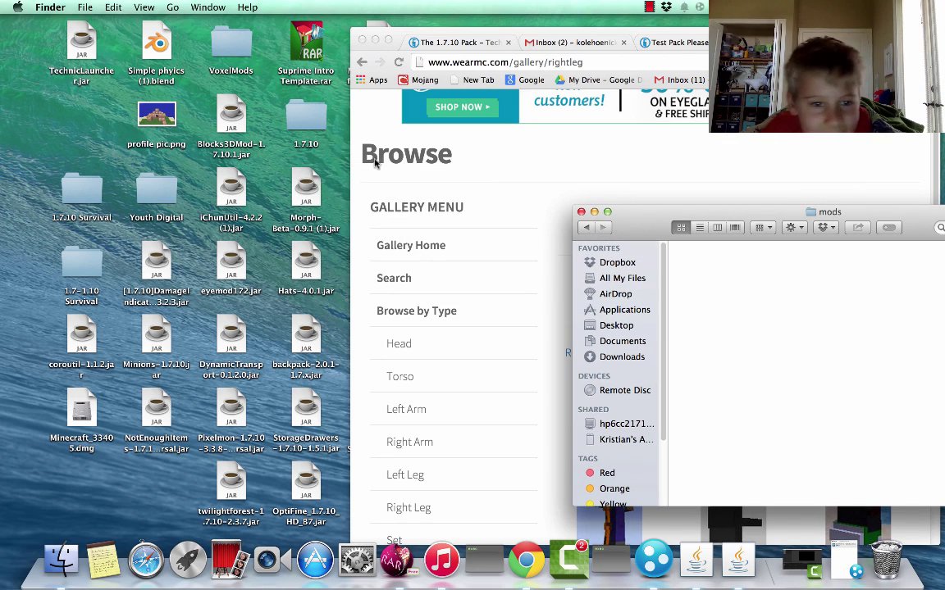
pyautogui.click(375, 39)
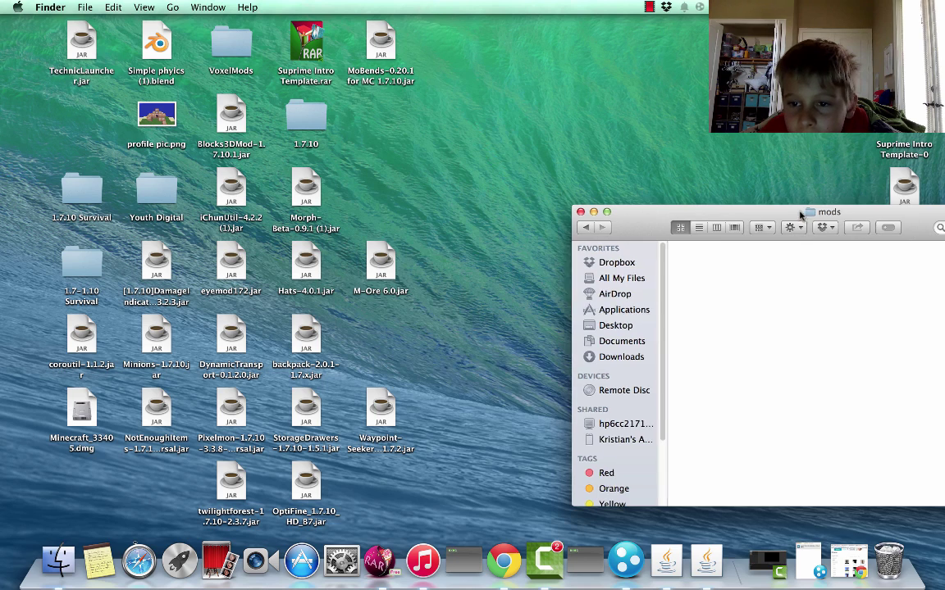
pyautogui.moveTo(804, 213); pyautogui.dragTo(480, 269)
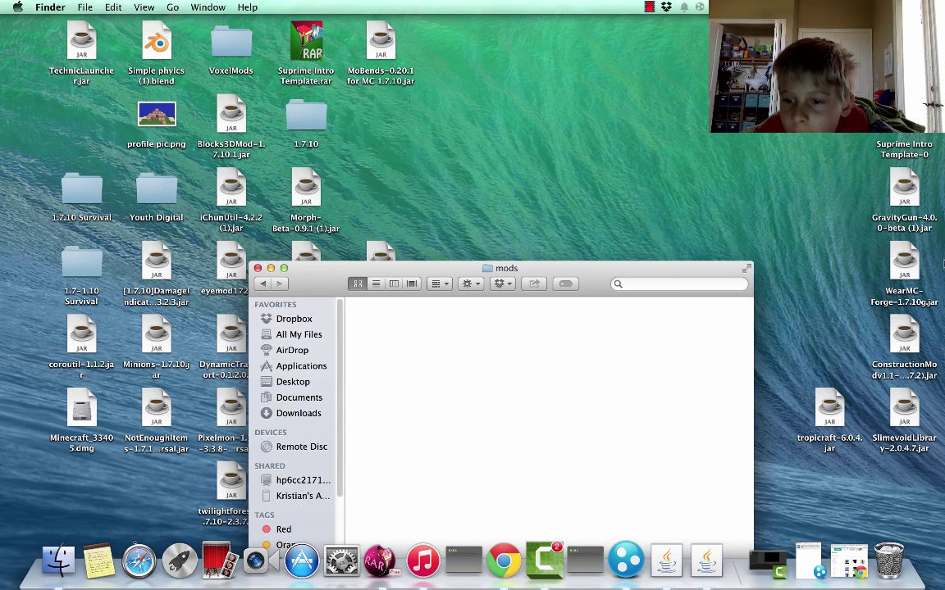
pyautogui.moveTo(894, 271); pyautogui.dragTo(415, 375)
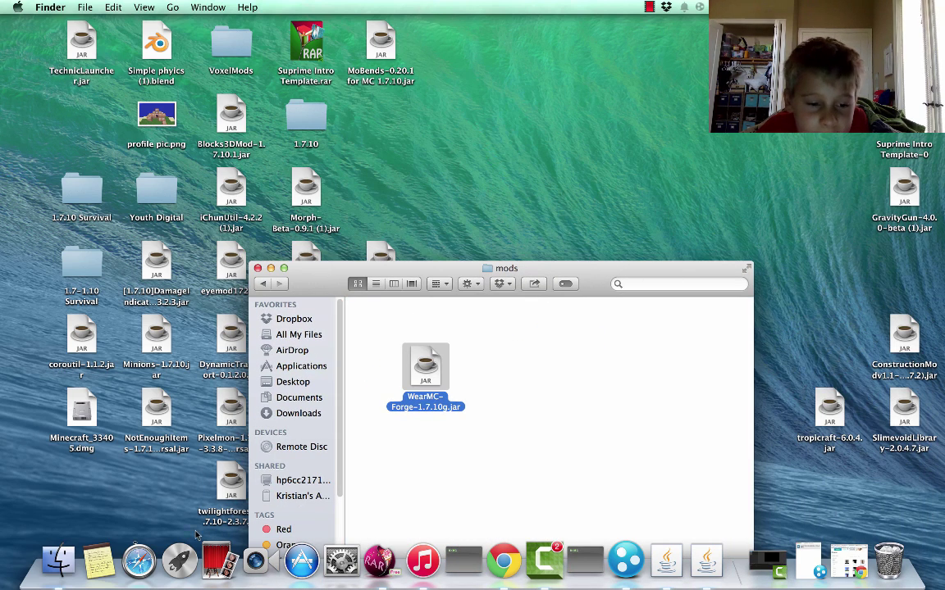
# Step: Reopen the Minecraft launcher, start the game with the 1.7.10 Forge profile, and open its options screen
pyautogui.click(179, 562)
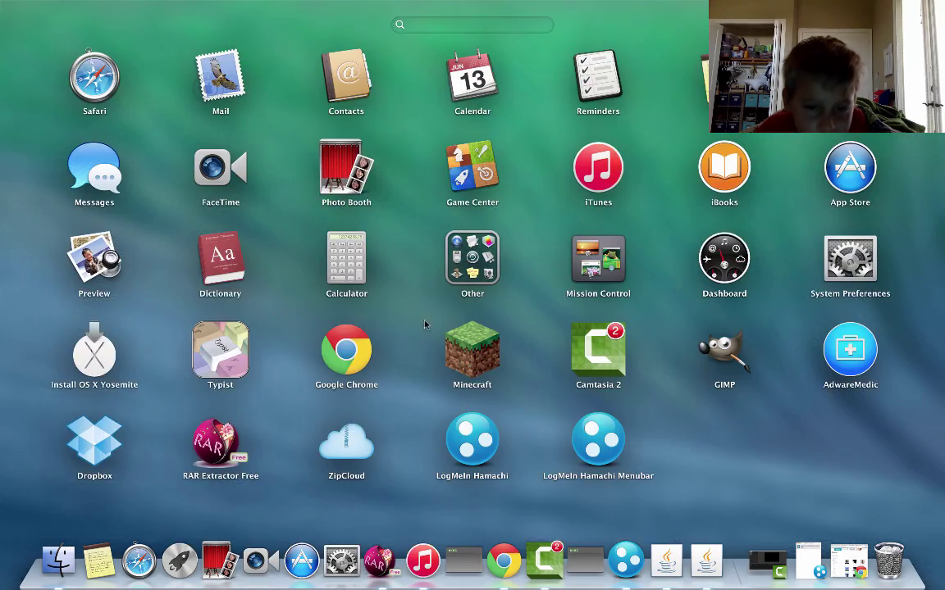
pyautogui.click(459, 345)
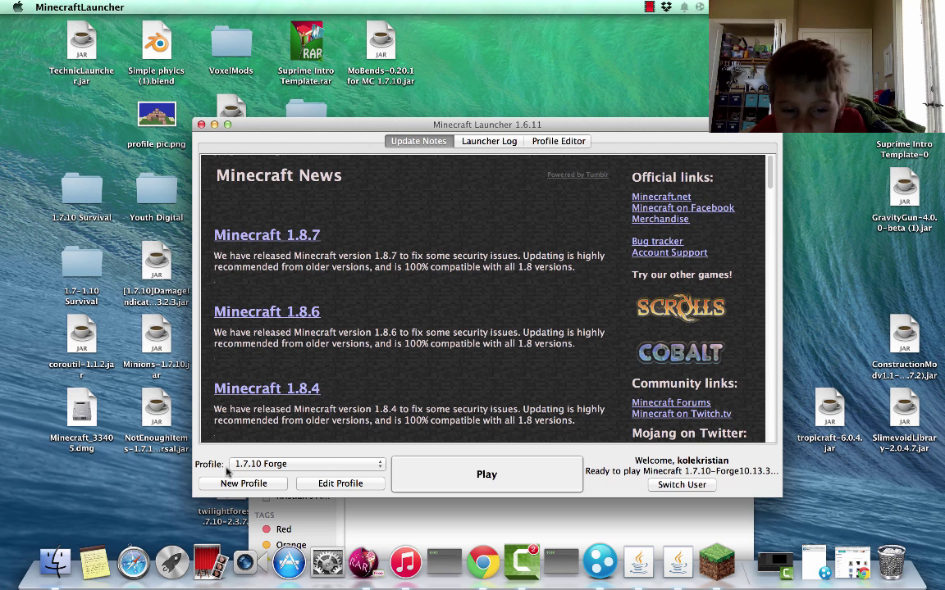
pyautogui.click(518, 463)
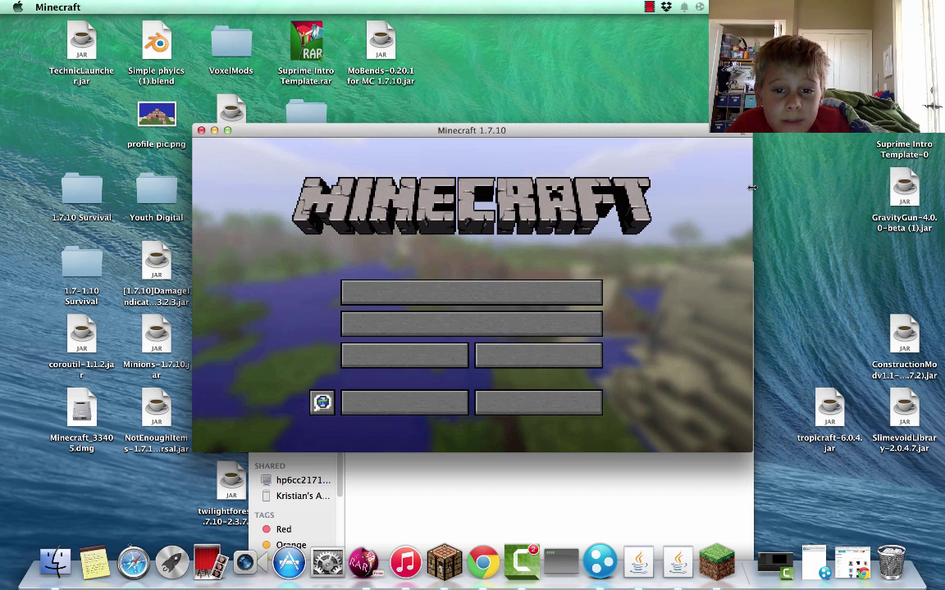
pyautogui.click(451, 407)
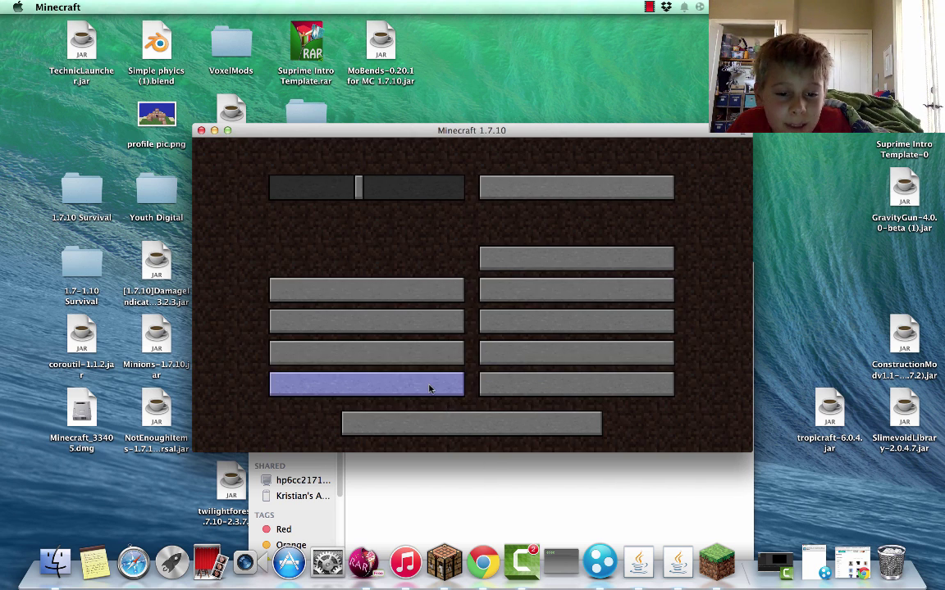
# Step: Leave the options screen and return to the title menu
pyautogui.click(432, 389)
pyautogui.click(500, 407)
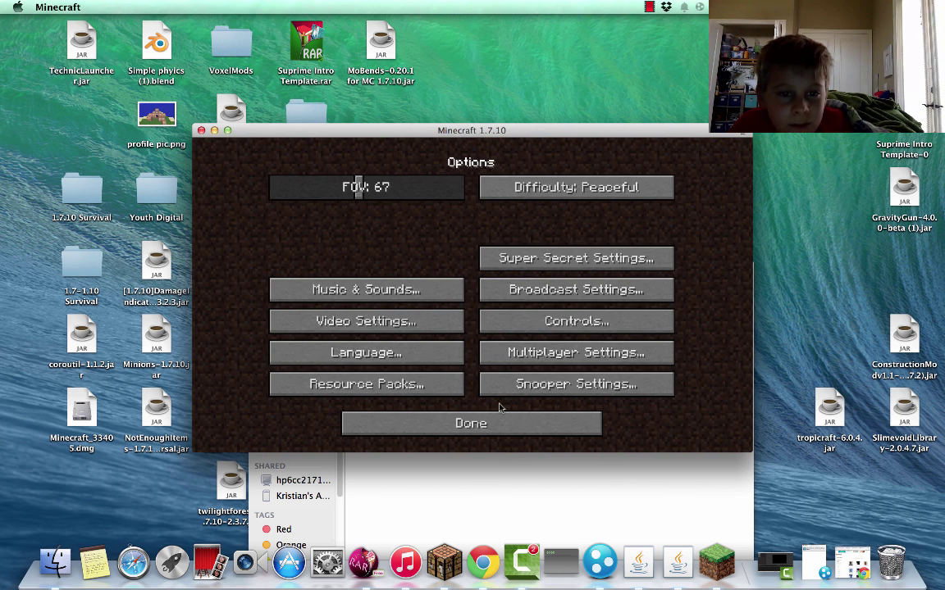
pyautogui.click(510, 422)
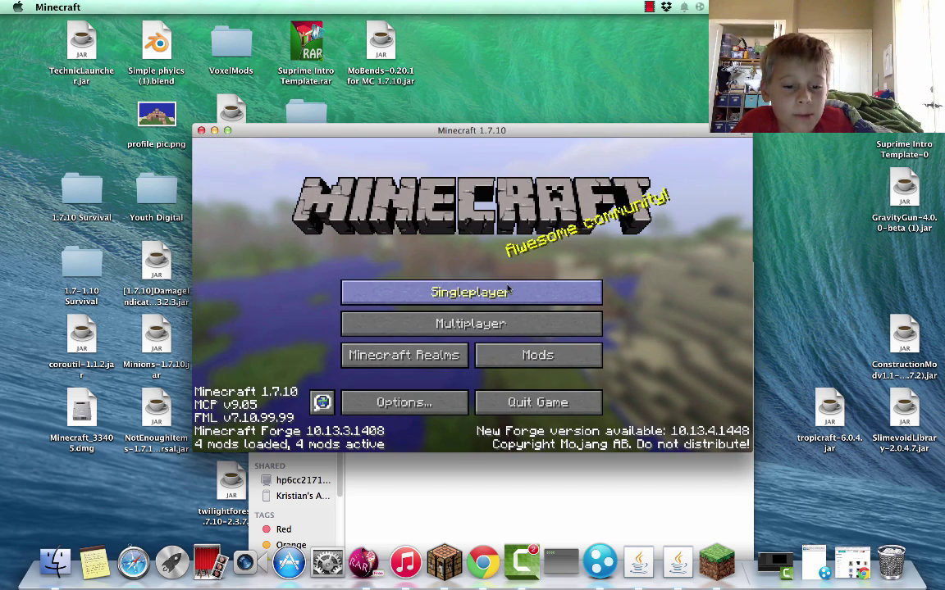
# Step: Start a new singleplayer world and name it "Cape awesomeness!"
pyautogui.click(504, 287)
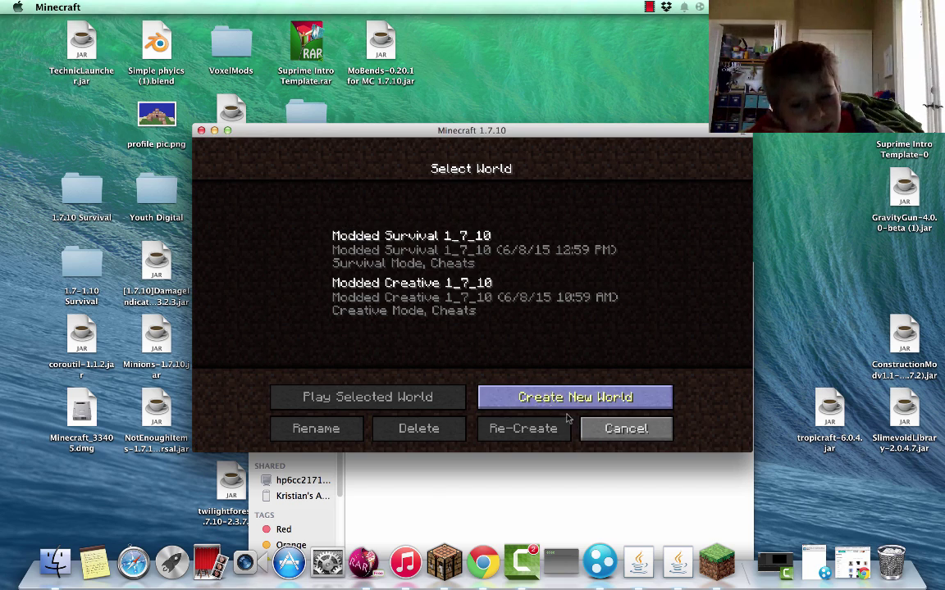
pyautogui.click(583, 395)
pyautogui.press('BackSpace')
pyautogui.press('BackSpace')
pyautogui.press('BackSpace')
pyautogui.press('BackSpace')
pyautogui.press('BackSpace')
pyautogui.press('BackSpace')
pyautogui.press('BackSpace')
pyautogui.press('BackSpace')
pyautogui.press('BackSpace')
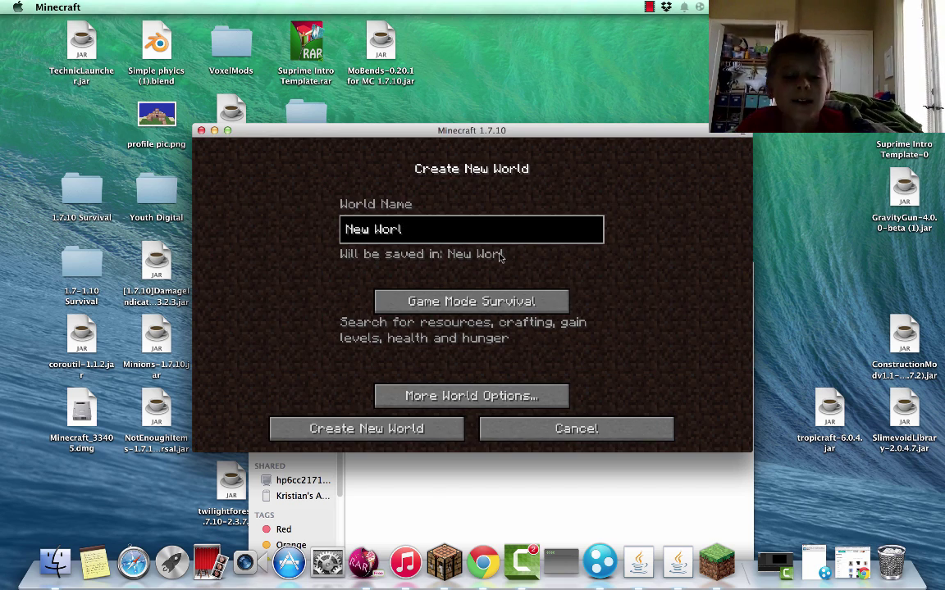
pyautogui.write('C')
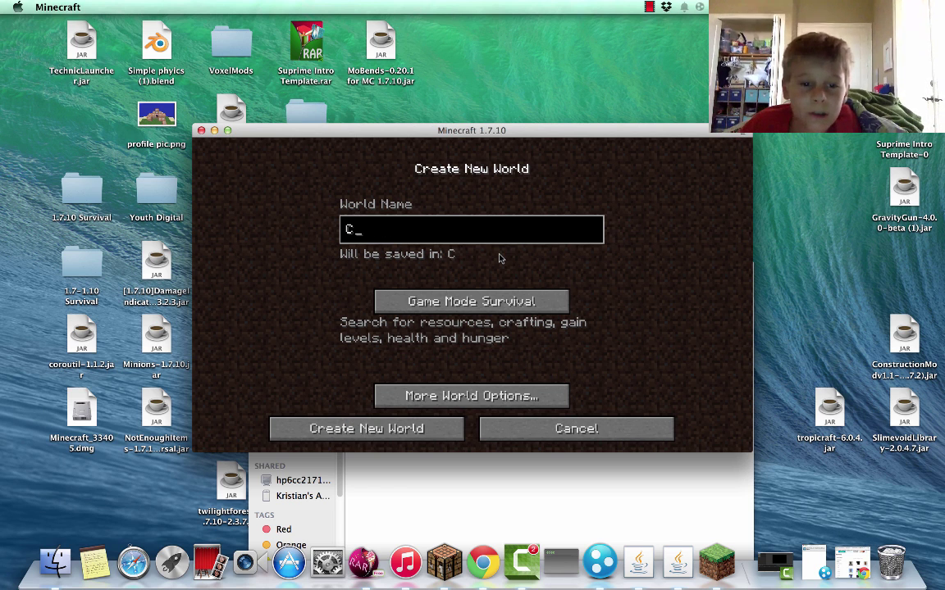
pyautogui.write('ape aw')
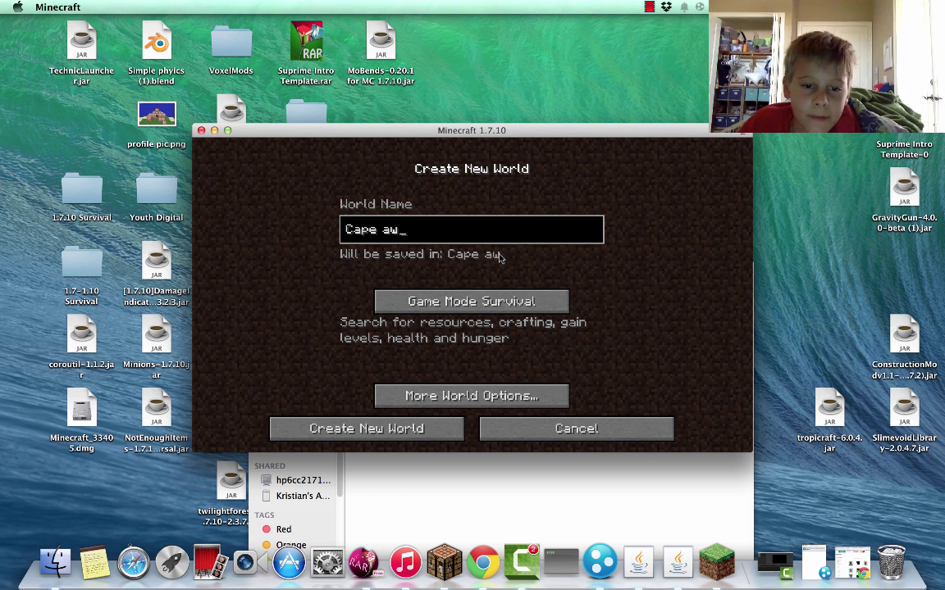
pyautogui.write('esomes')
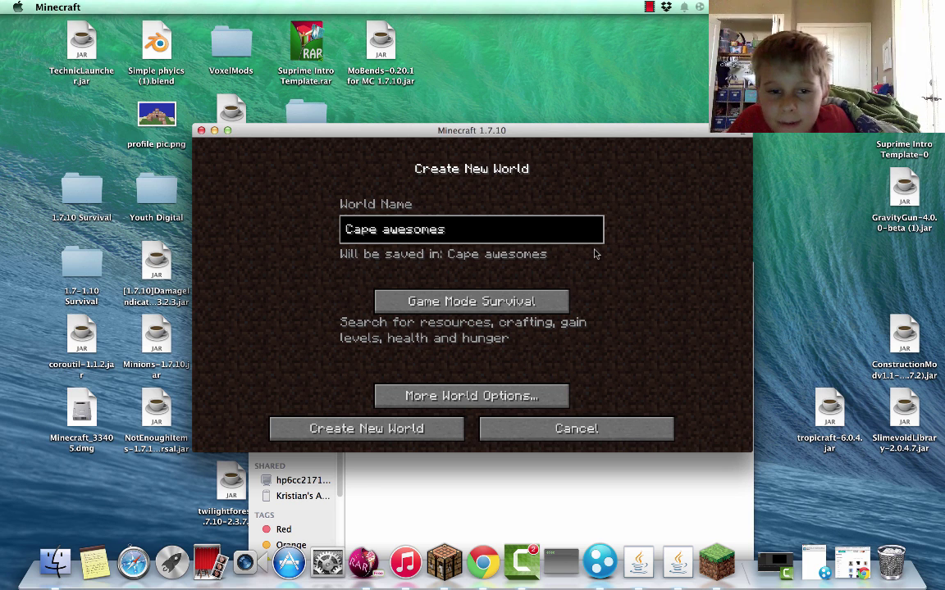
pyautogui.write('ness!')
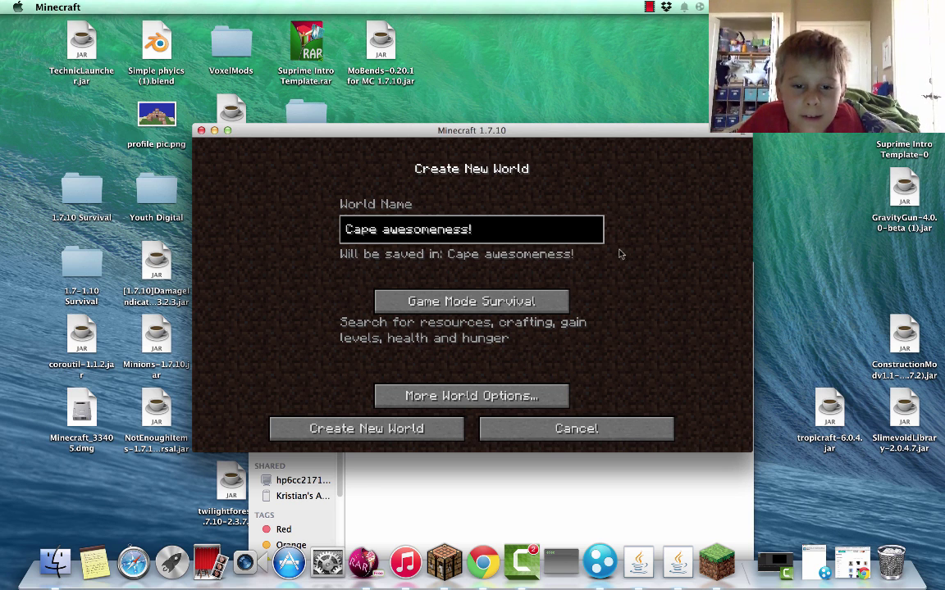
# Step: Set the new world's game mode to Creative, then create and enter the world
pyautogui.click(541, 300)
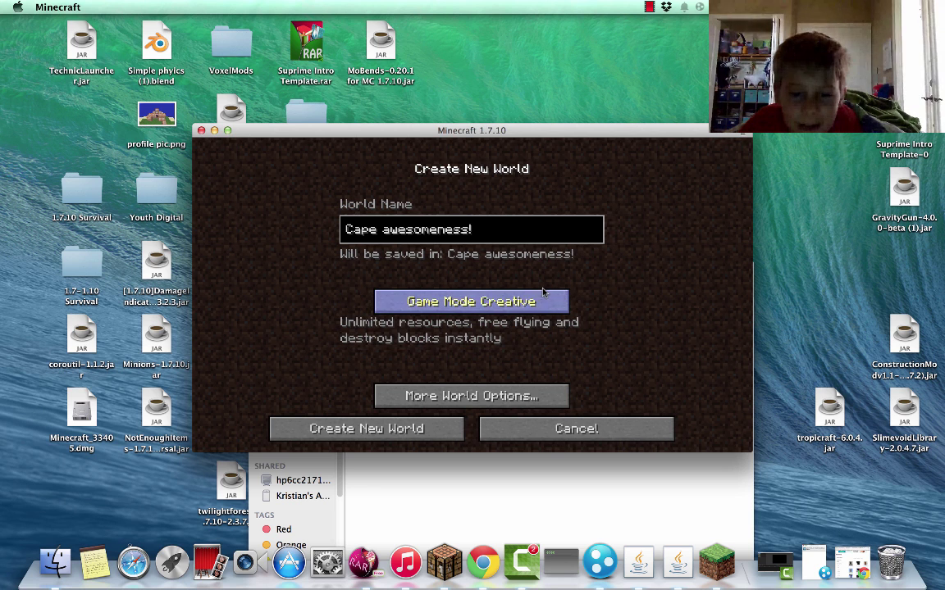
pyautogui.click(394, 430)
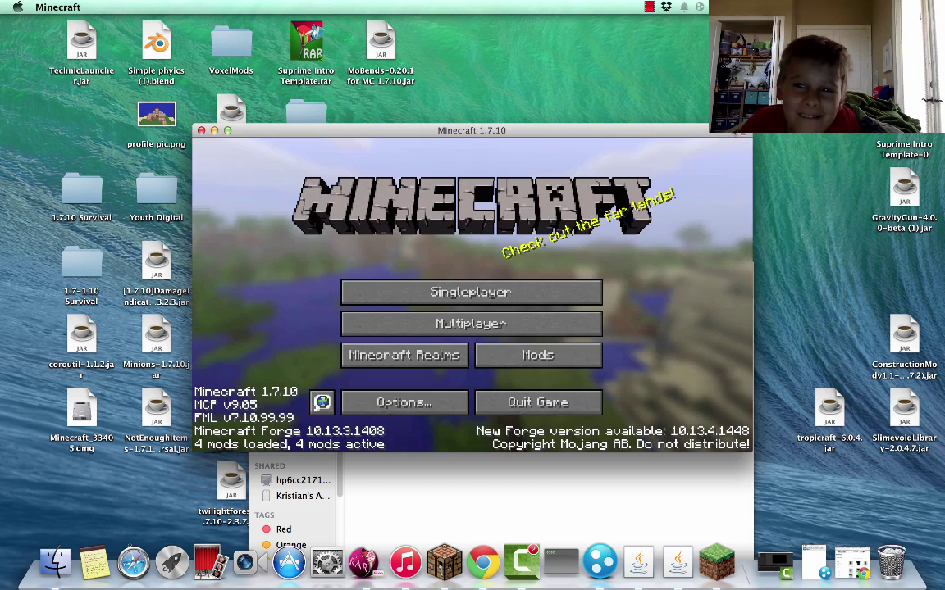
pyautogui.click(390, 348)
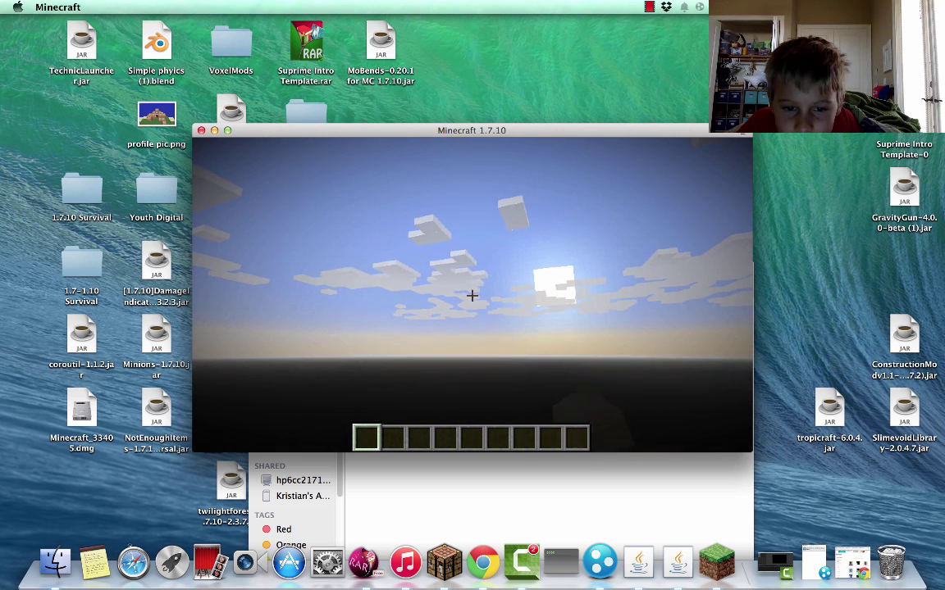
# Step: Open the creative inventory, switch the game to full screen, and close the inventory again
pyautogui.press('e')
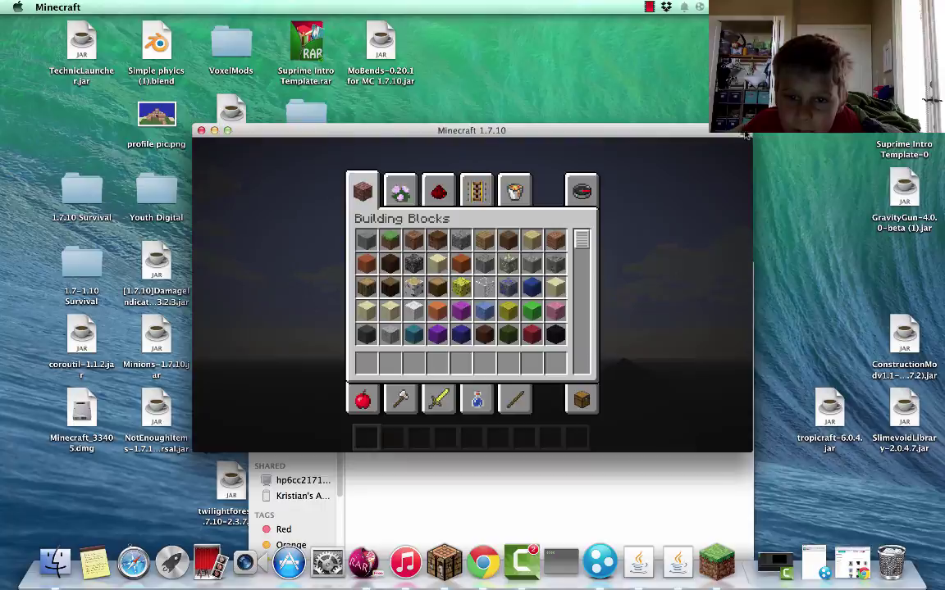
pyautogui.press('F11')
pyautogui.press('e')
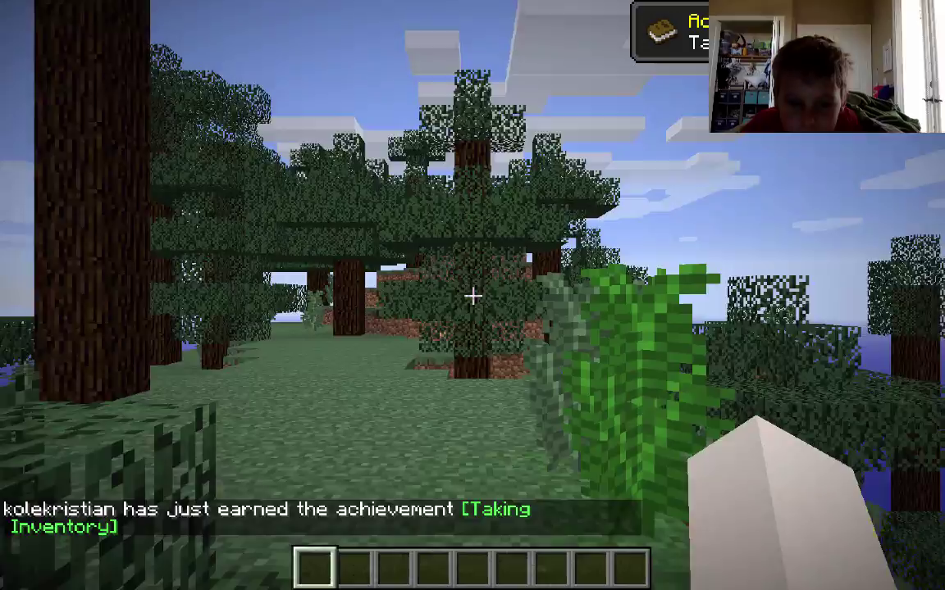
# Step: Fly above the forest and look over the surrounding terrain in first-person view
pyautogui.press('w')
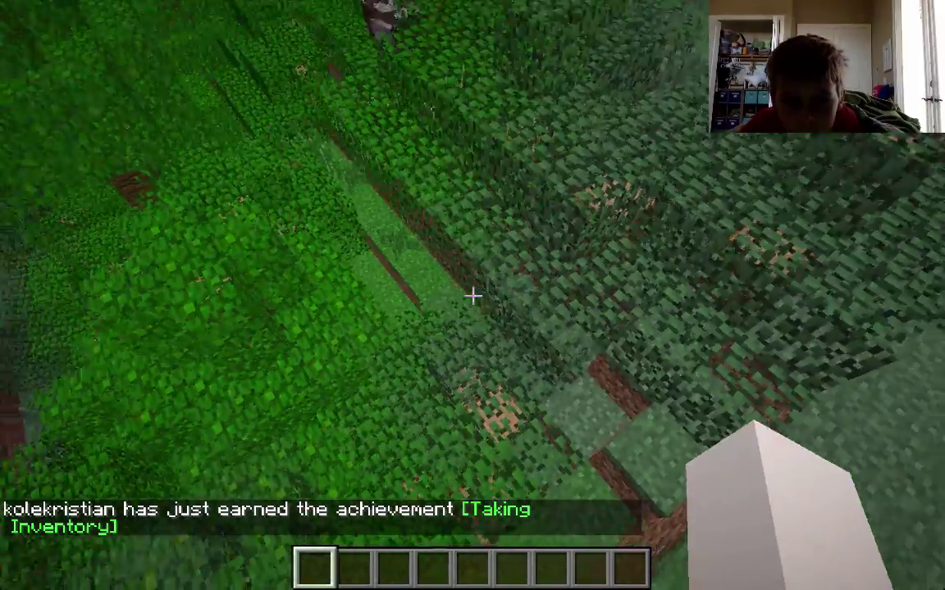
pyautogui.press('space')
pyautogui.click(473, 295)
pyautogui.click(473, 296)
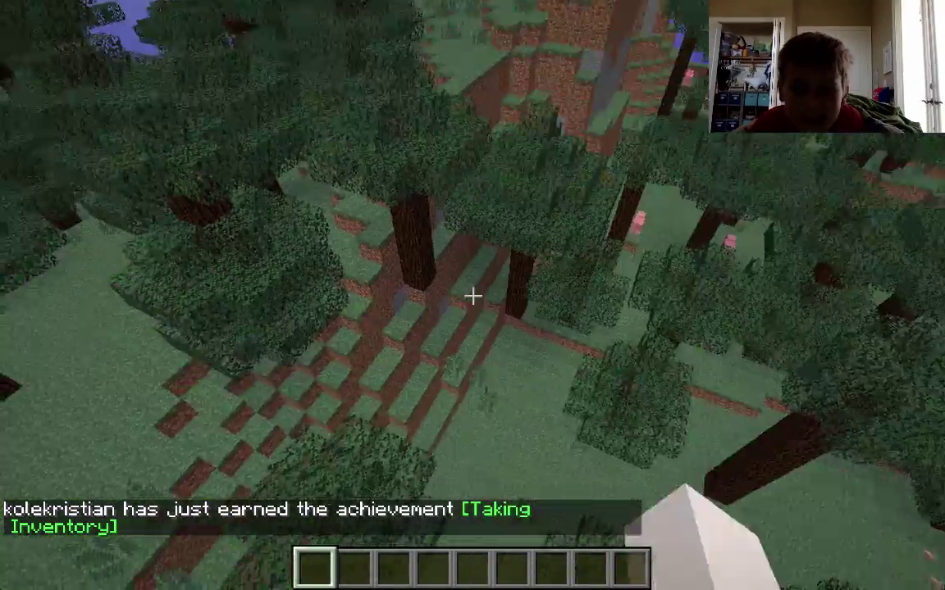
pyautogui.press('w')
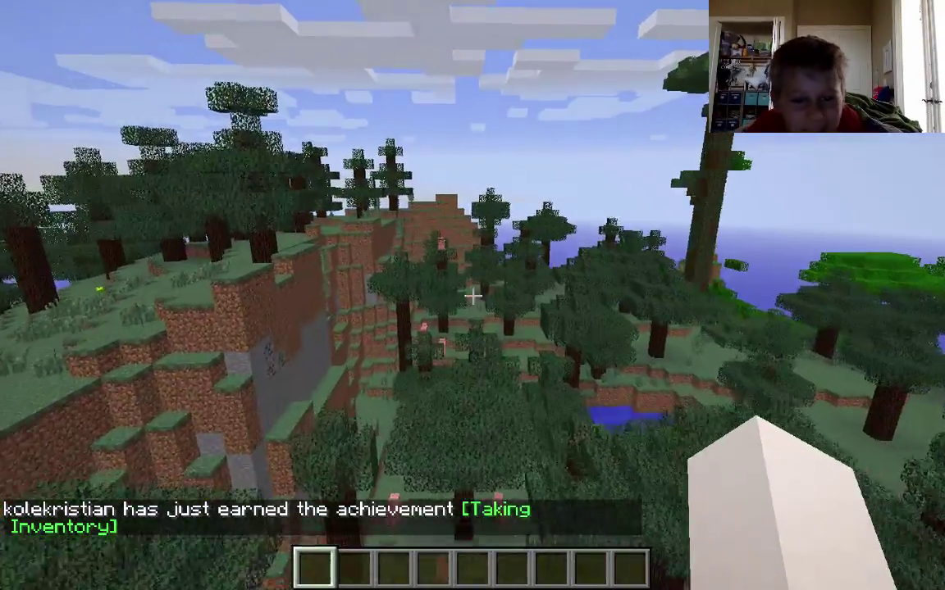
pyautogui.press('w')
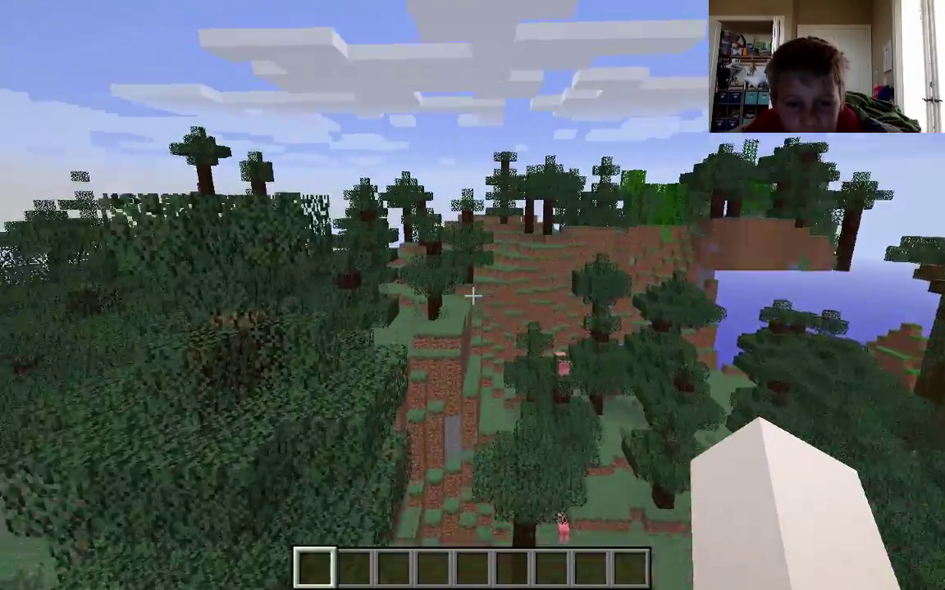
pyautogui.press('w')
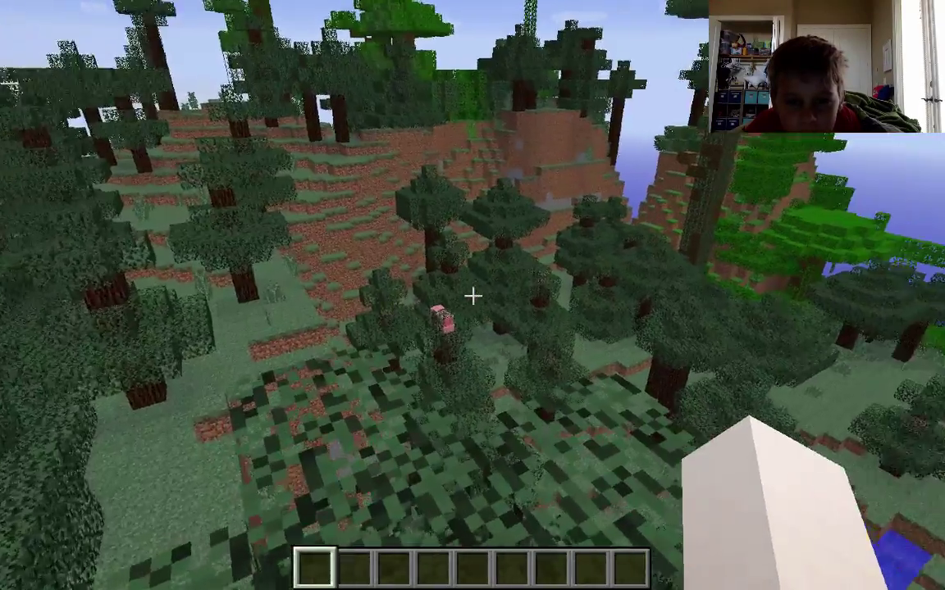
pyautogui.press('e')
pyautogui.press('e')
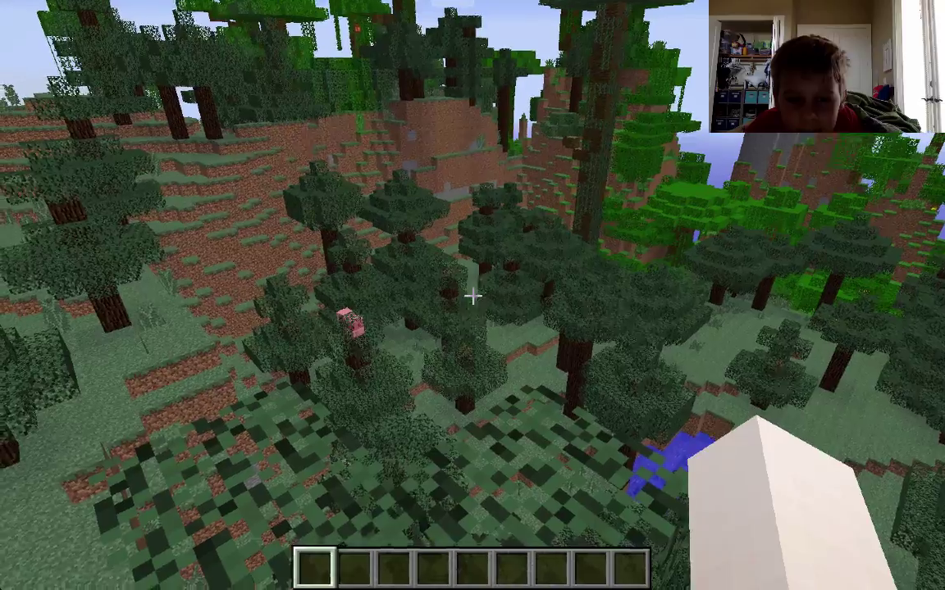
# Step: Examine the character's cape and worn accessories from behind and from the front in third-person view while moving around and swinging the arm
pyautogui.press('F5')
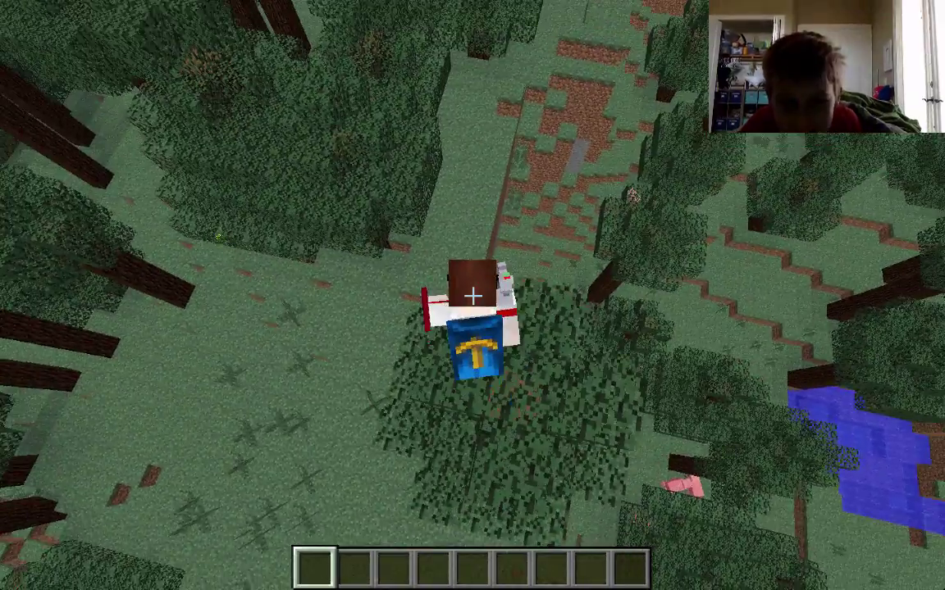
pyautogui.press('w')
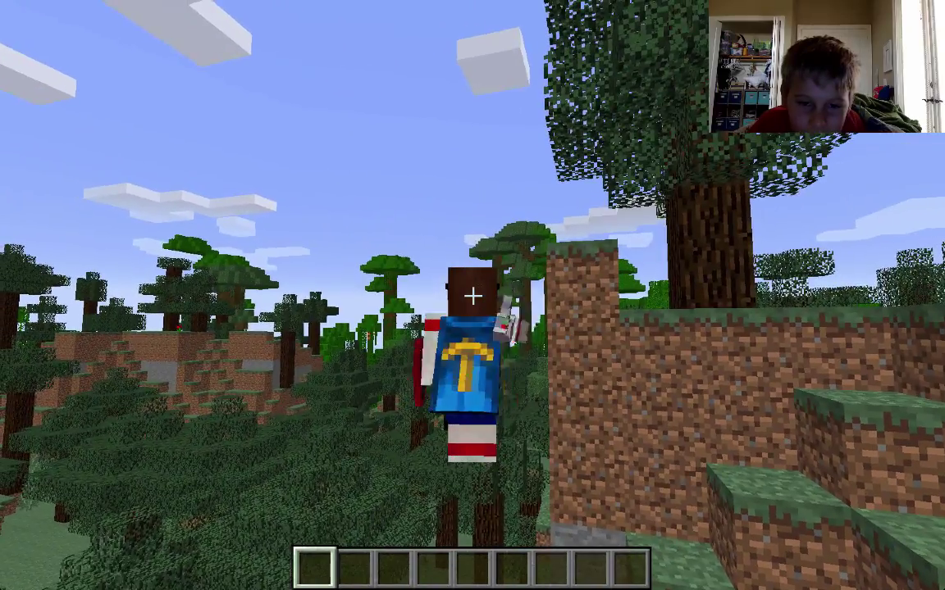
pyautogui.press('F5')
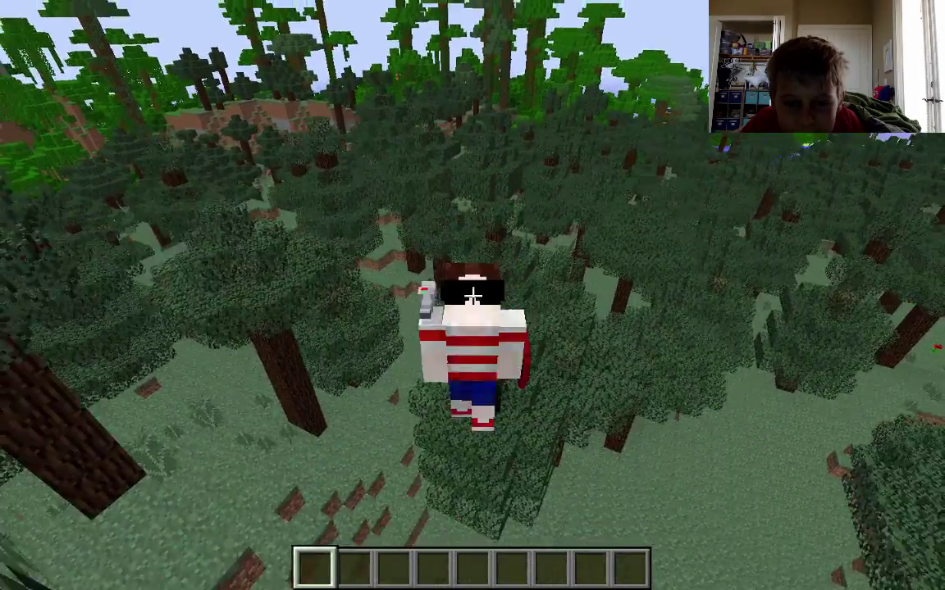
pyautogui.press('w')
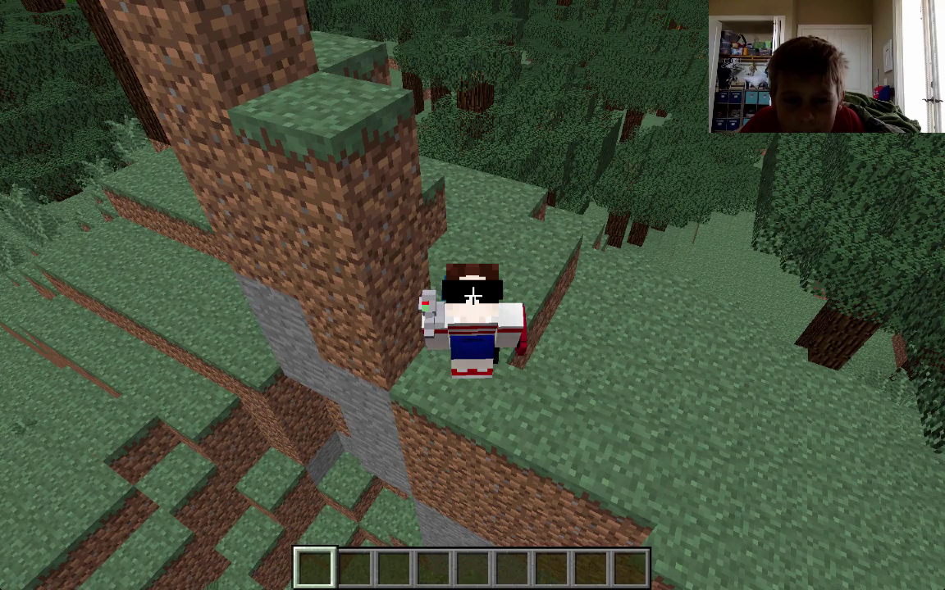
pyautogui.press('w')
pyautogui.click(473, 296)
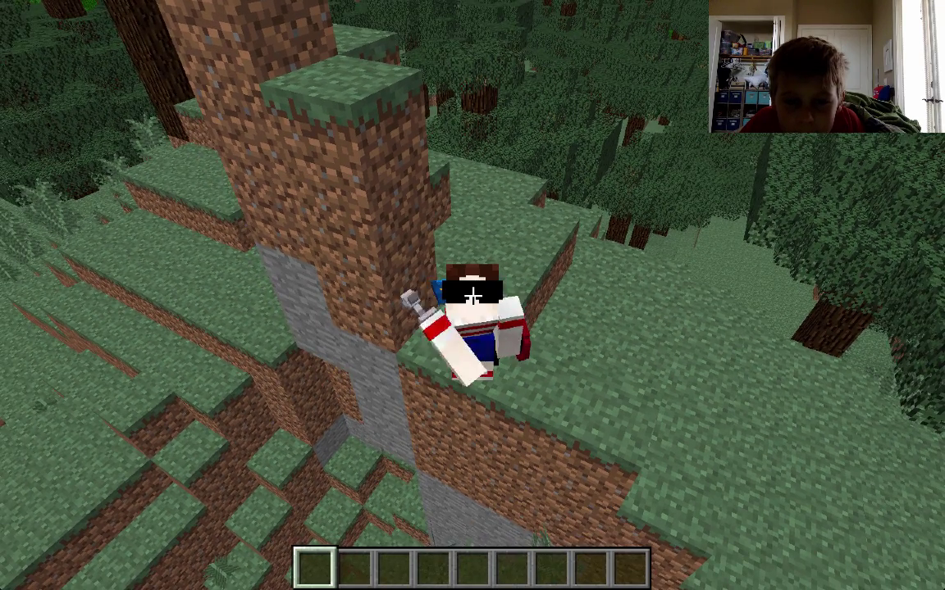
# Step: Cycle through first-person back to the rear third-person view and walk through the forest to watch the cape move
pyautogui.press('F5')
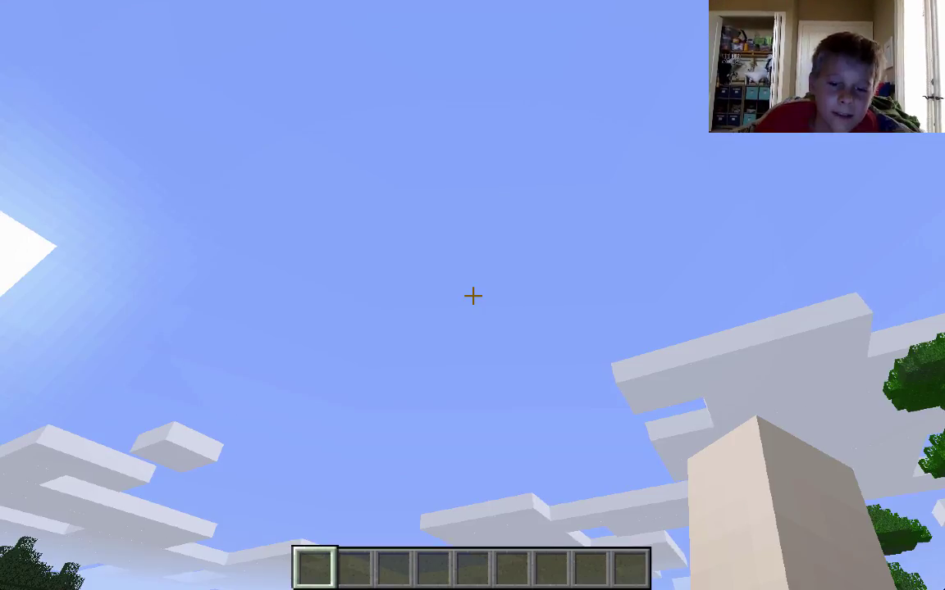
pyautogui.press('F5')
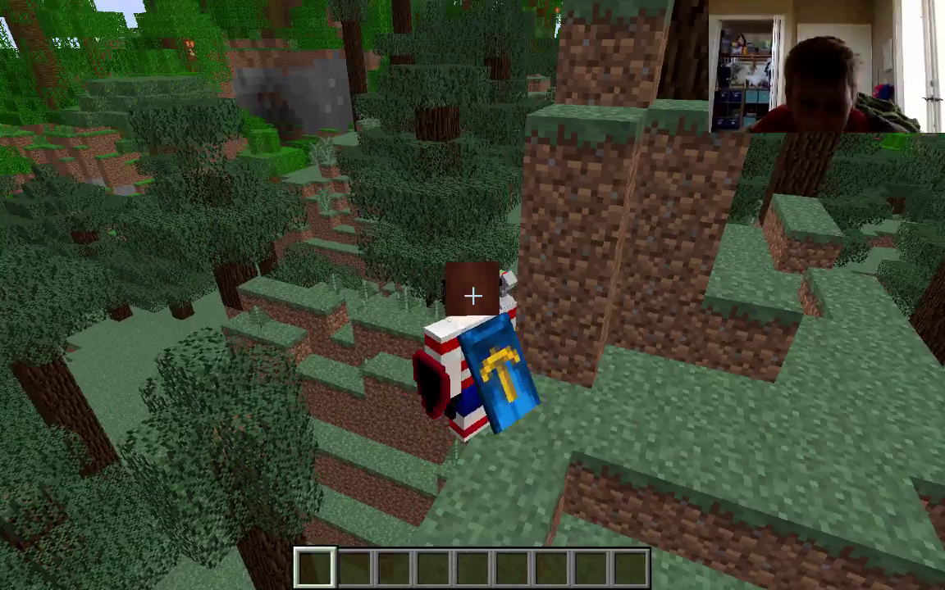
pyautogui.press('w')
pyautogui.press('w')
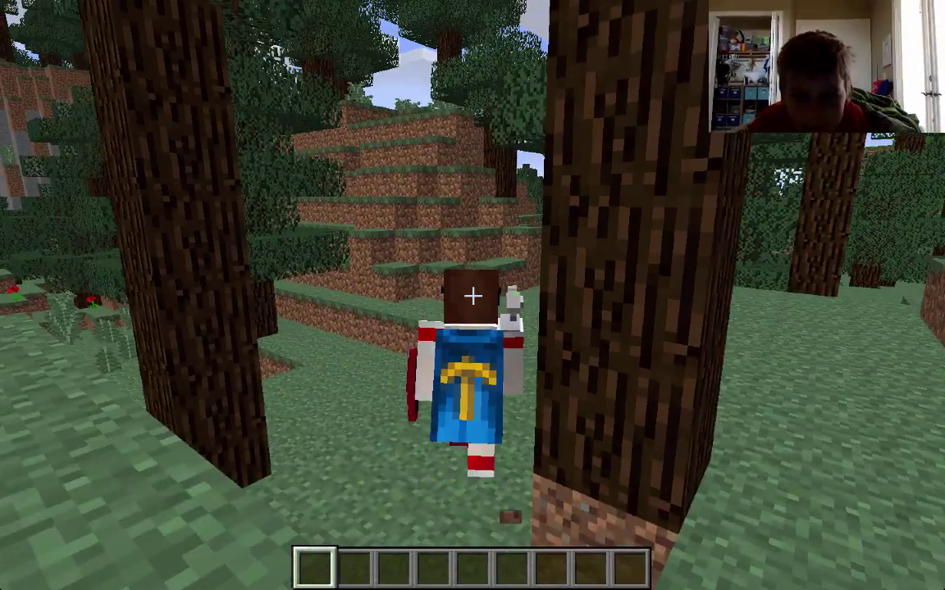
pyautogui.press('w')
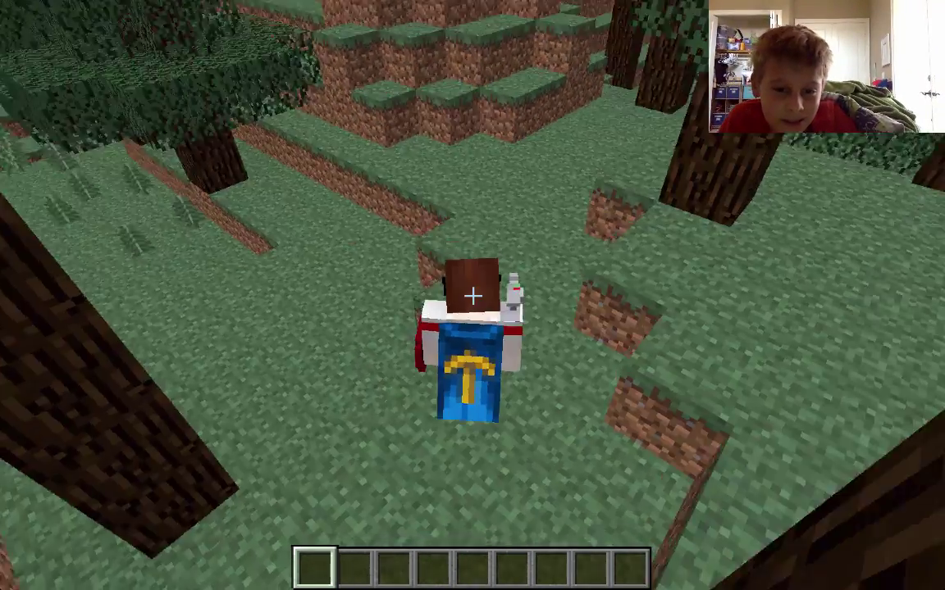
# Step: Pause the game and exit the world to the title menu
pyautogui.press('Escape')
pyautogui.click(490, 377)
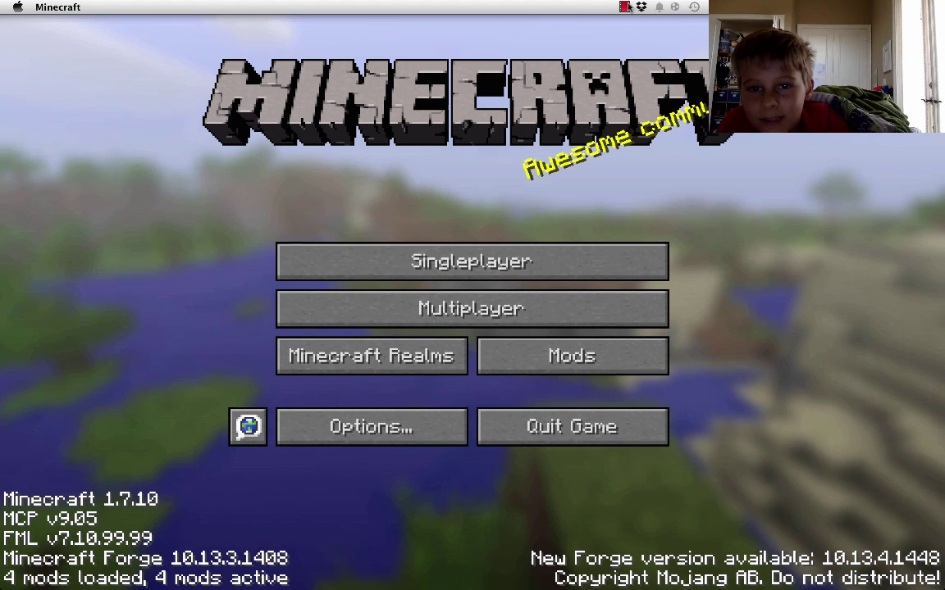
pyautogui.click(625, 7)
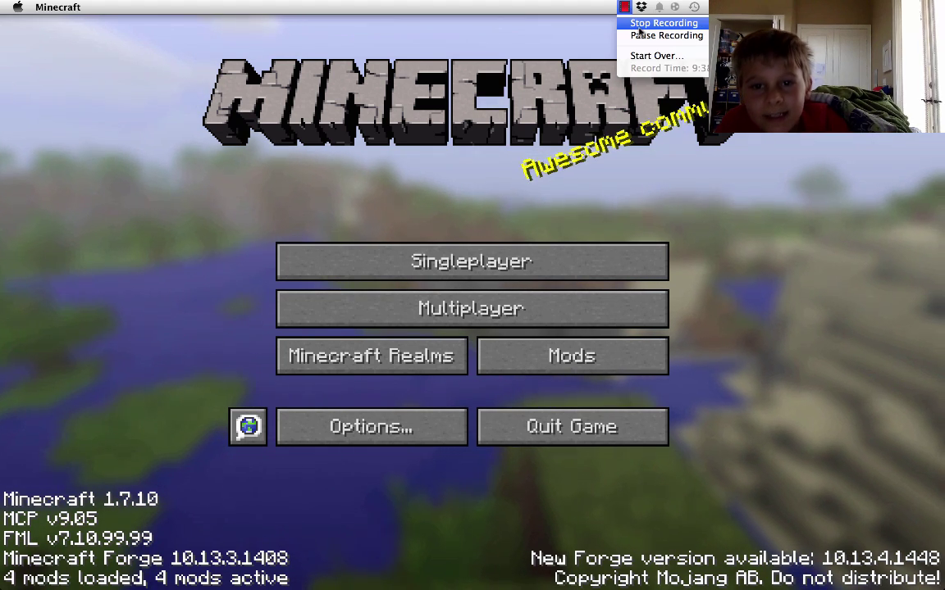